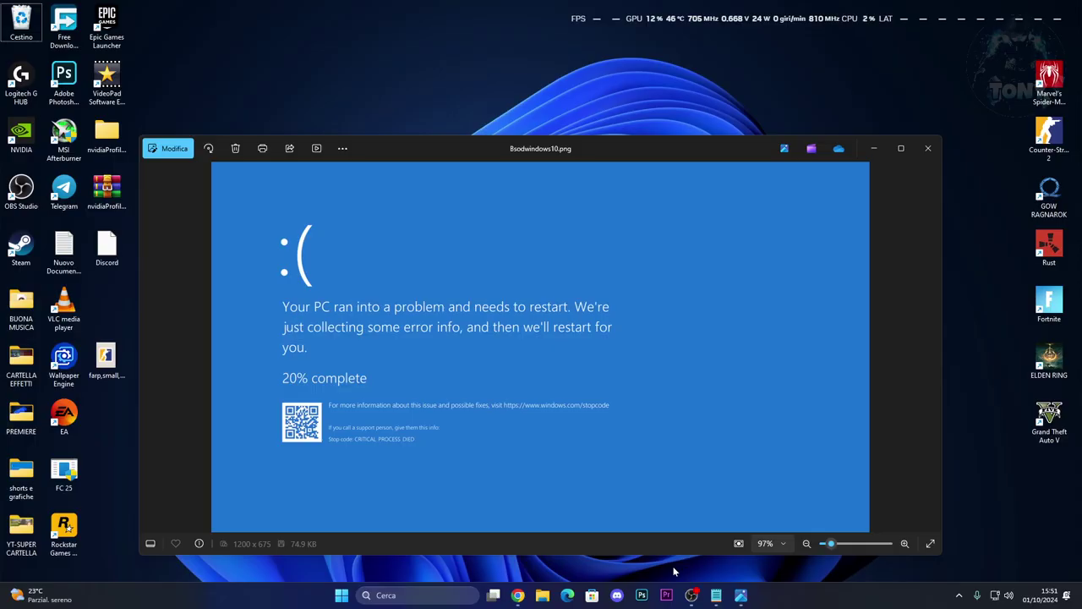
- Minimize the blue screen image and open Windows Memory Diagnostic (Diagnostica memoria Windows)
{"action": "left_click", "coordinate": [873, 148]}
{"action": "left_click", "coordinate": [418, 594]}
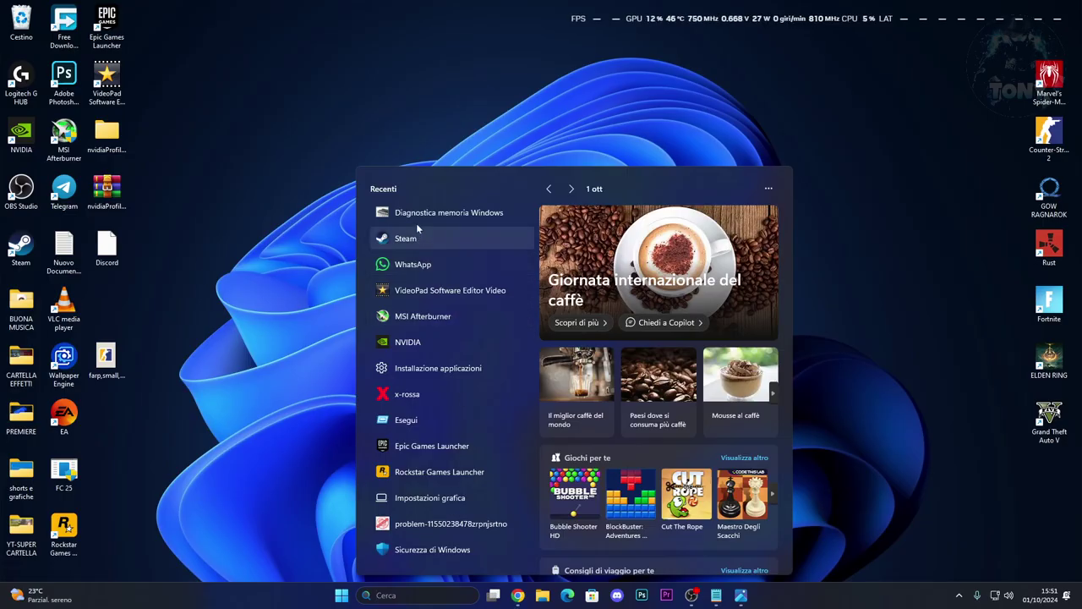
{"action": "left_click", "coordinate": [423, 213]}
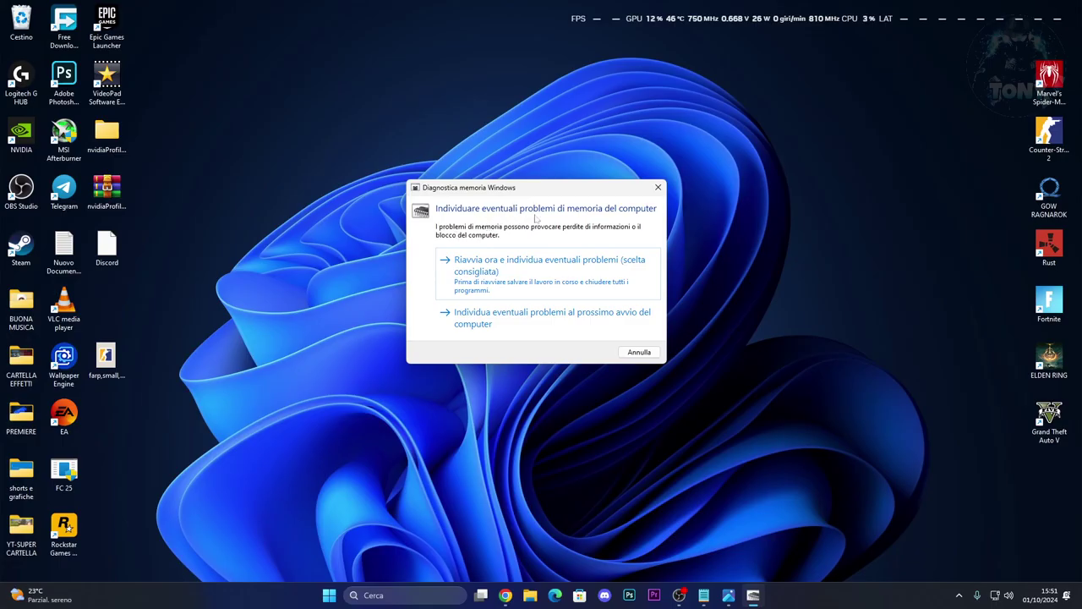
- View the memory test screenshot in the Screenshot folder of Immagini, and minimize the image and folder windows
{"action": "left_click", "coordinate": [533, 597]}
{"action": "left_click", "coordinate": [308, 259]}
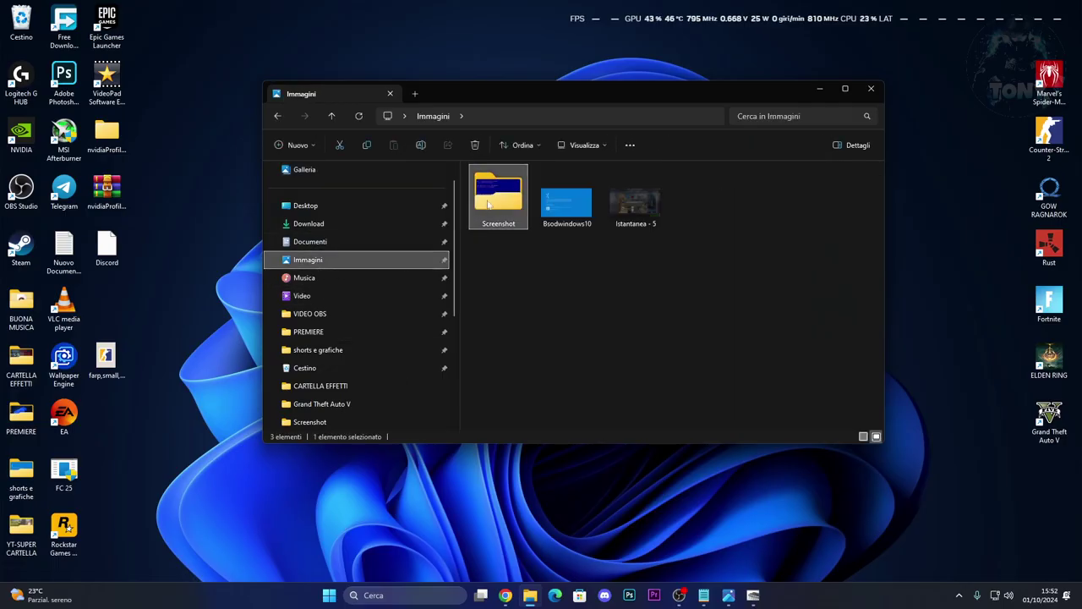
{"action": "double_click", "coordinate": [496, 205]}
{"action": "double_click", "coordinate": [497, 203]}
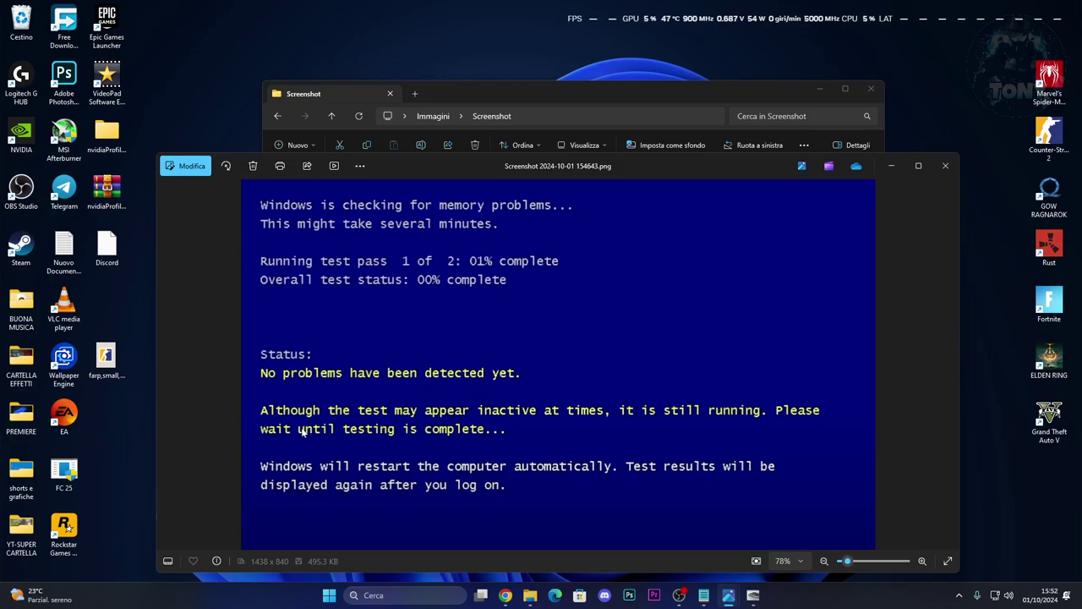
{"action": "left_click", "coordinate": [893, 166]}
{"action": "left_click", "coordinate": [817, 89]}
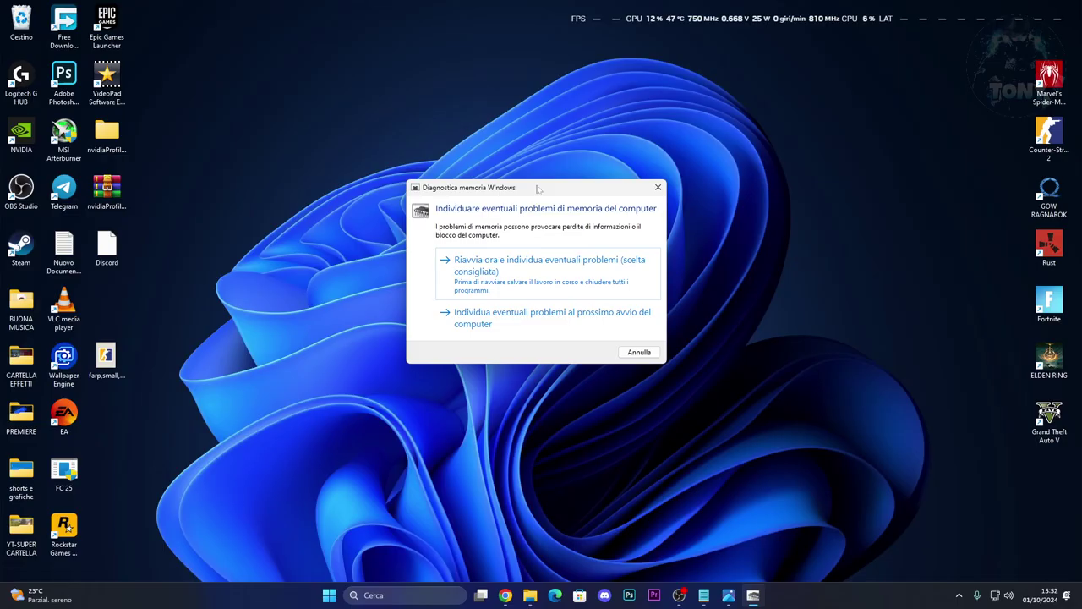
- Cancel the memory diagnostic without restarting or scheduling a check
{"action": "left_click_drag", "start_coordinate": [538, 190], "coordinate": [493, 206]}
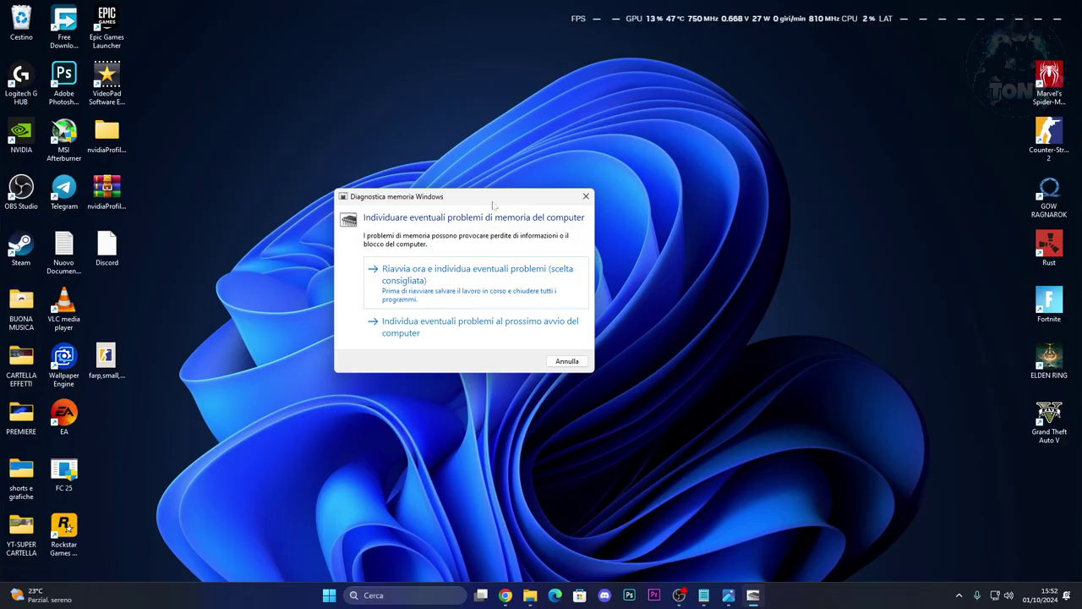
{"action": "left_click_drag", "start_coordinate": [496, 204], "coordinate": [599, 197]}
{"action": "left_click", "coordinate": [667, 356]}
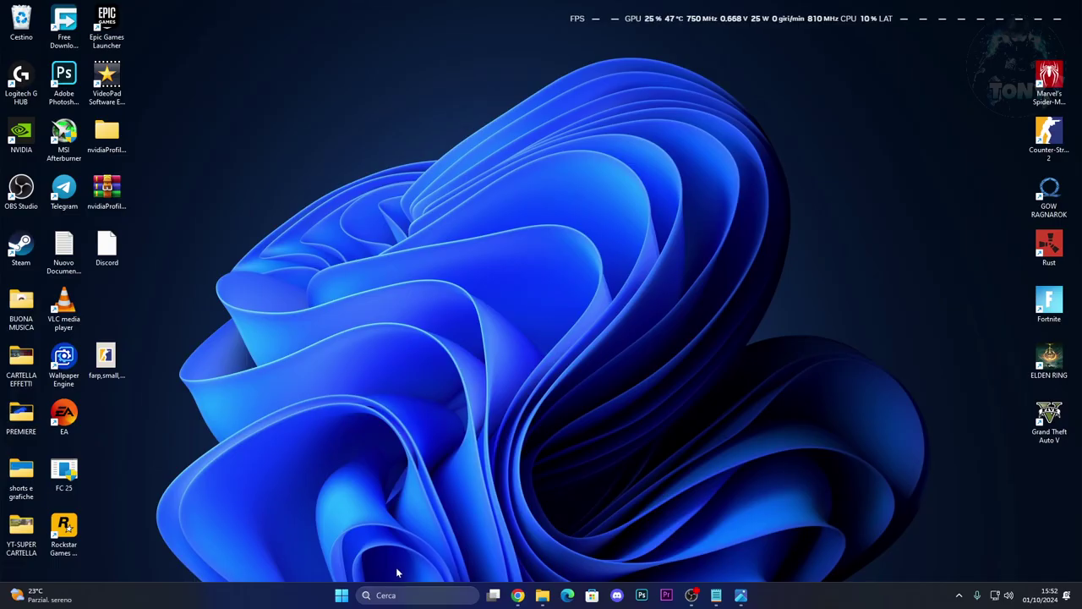
- Search for "powersh" and run Windows PowerShell as administrator, approving the elevation request
{"action": "left_click", "coordinate": [386, 595]}
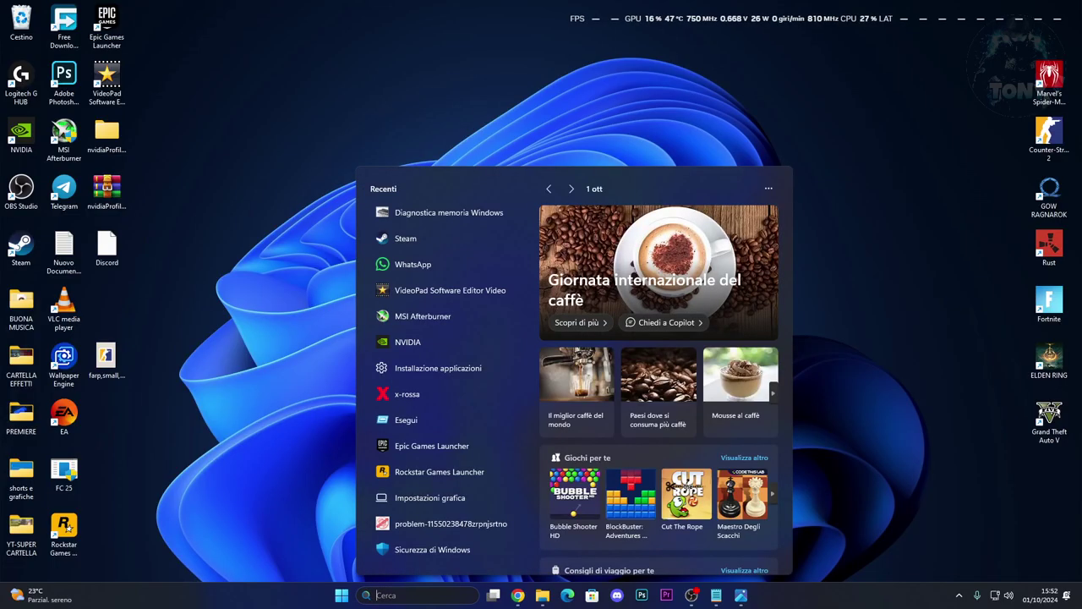
{"action": "type", "text": "powersh"}
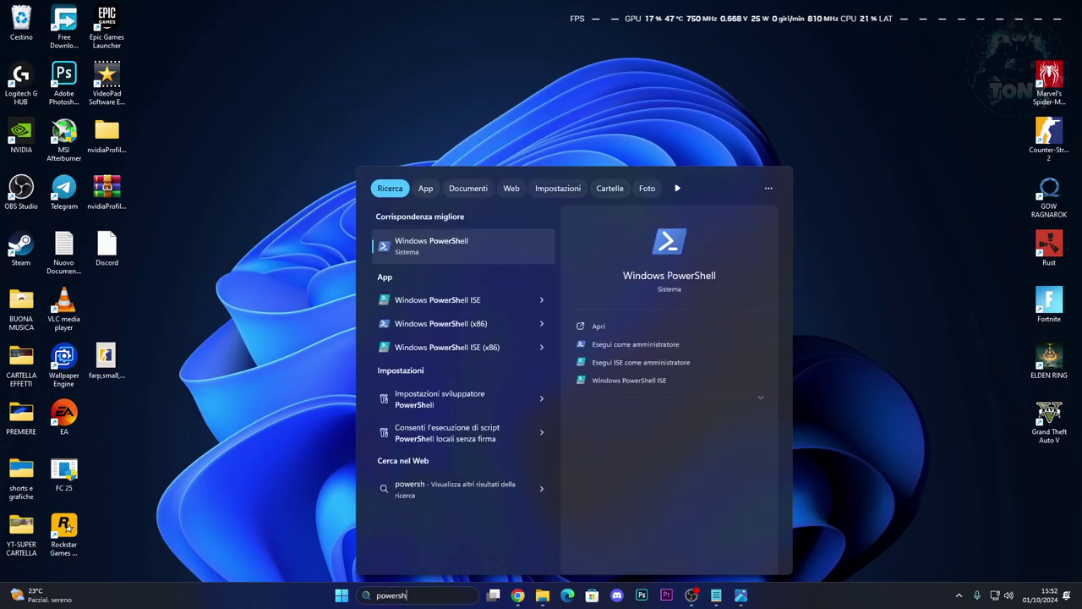
{"action": "right_click", "coordinate": [441, 245]}
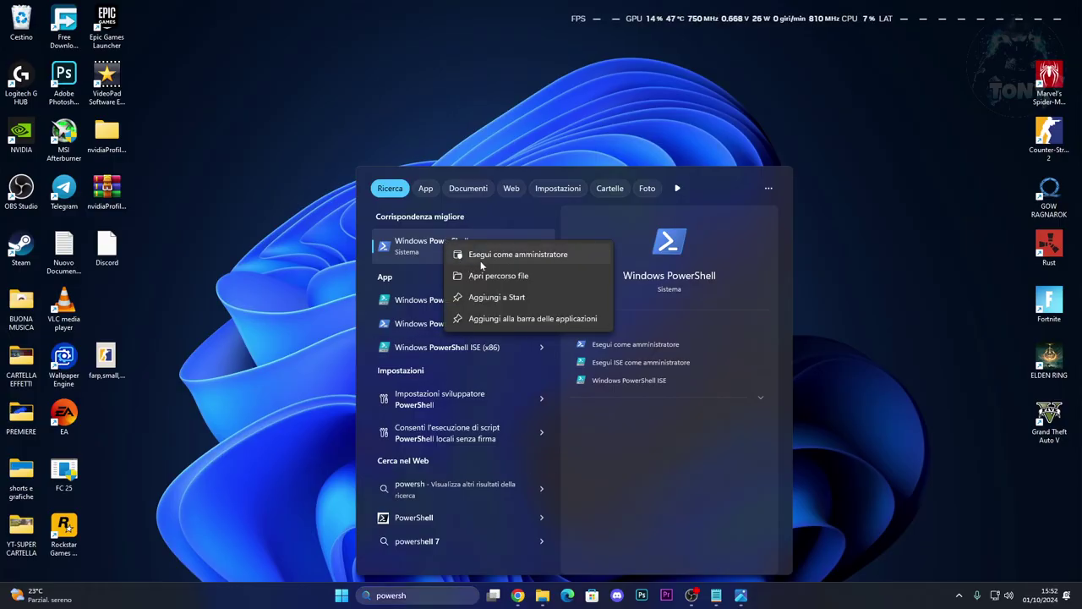
{"action": "left_click", "coordinate": [478, 251]}
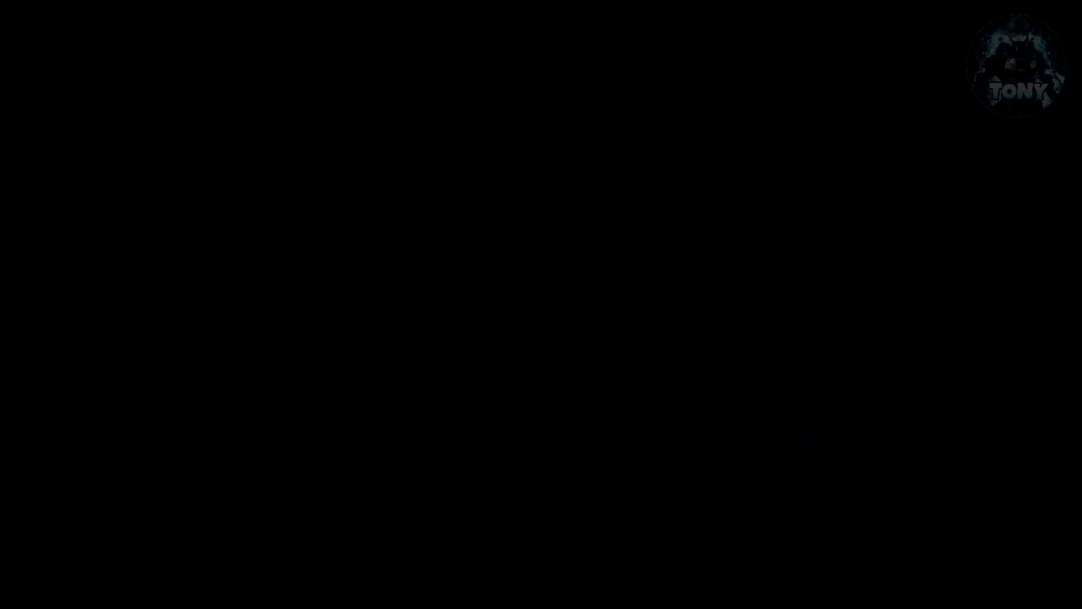
{"action": "key", "text": "alt+y"}
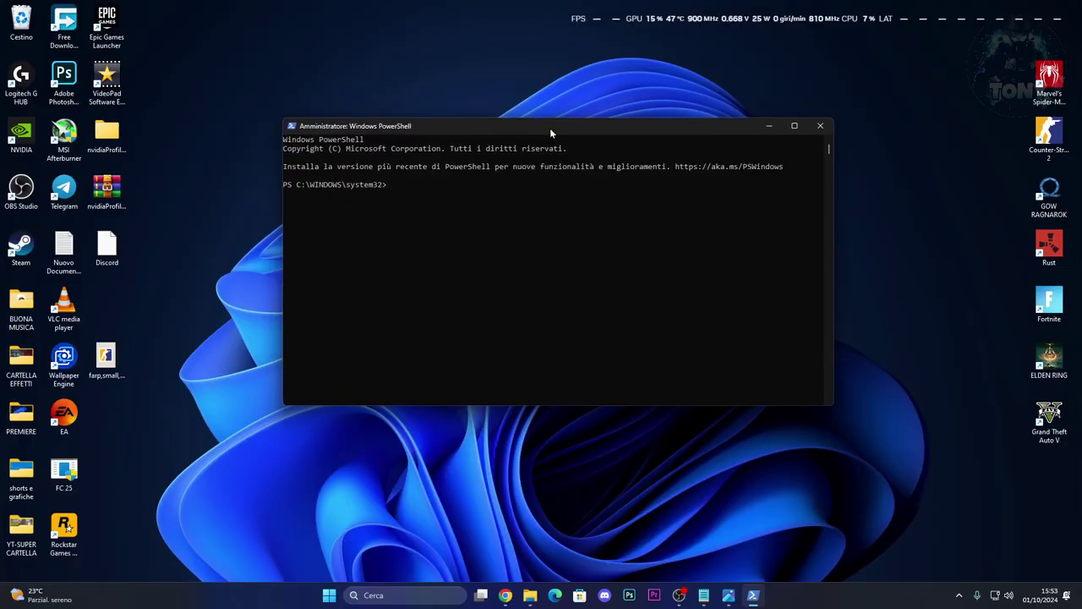
- Copy the command "DISM /online /cleanup-image /restorehealth" from the Nuovo Documento di testo.txt note
{"action": "left_click", "coordinate": [703, 594]}
{"action": "scroll", "coordinate": [424, 357], "scroll_direction": "down", "scroll_amount": 1}
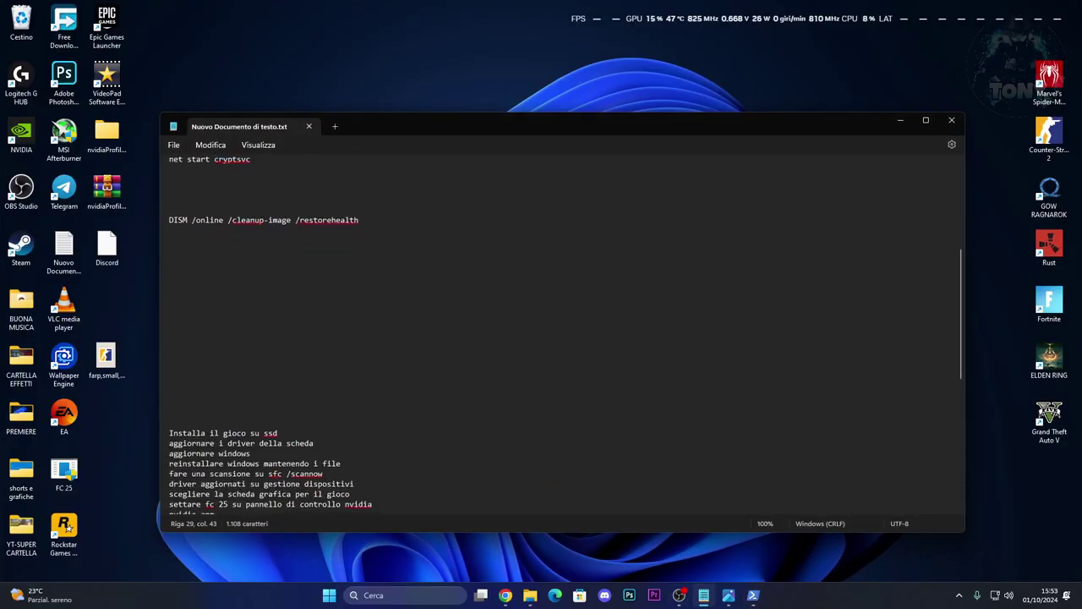
{"action": "left_click_drag", "start_coordinate": [168, 221], "coordinate": [360, 225]}
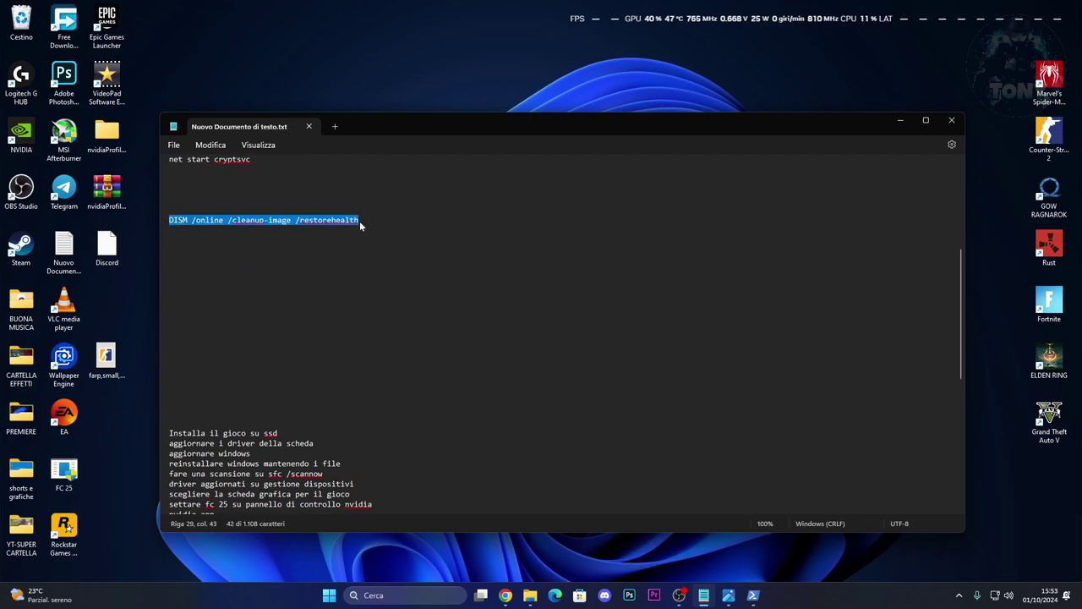
{"action": "right_click", "coordinate": [363, 226]}
{"action": "left_click", "coordinate": [389, 285]}
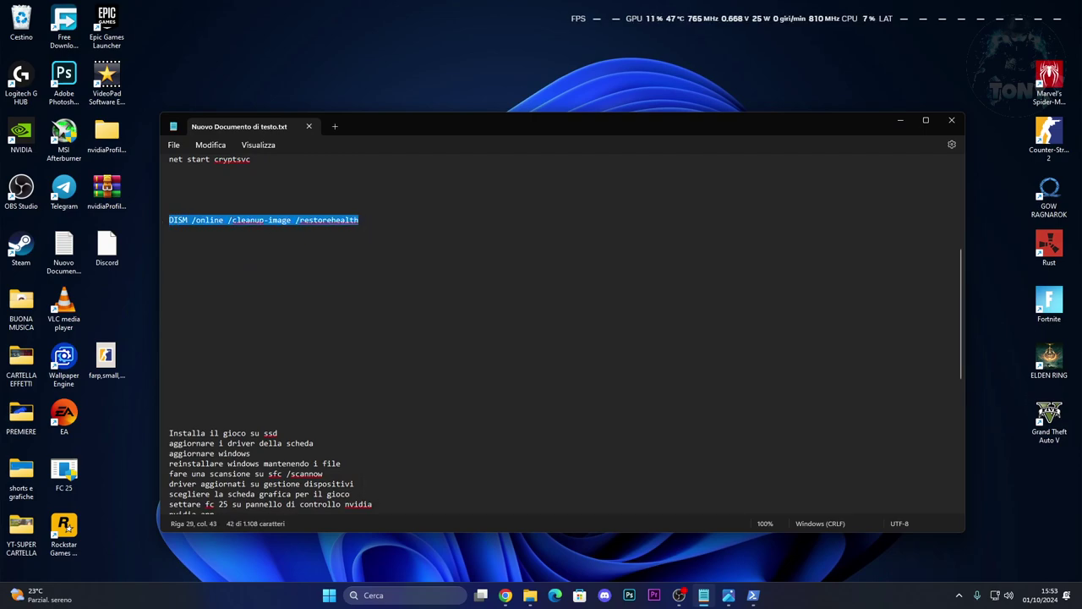
- Run "DISM /online /cleanup-image /restorehealth" in the administrator PowerShell and close PowerShell once the repair finishes
{"action": "left_click", "coordinate": [901, 124]}
{"action": "right_click", "coordinate": [383, 179]}
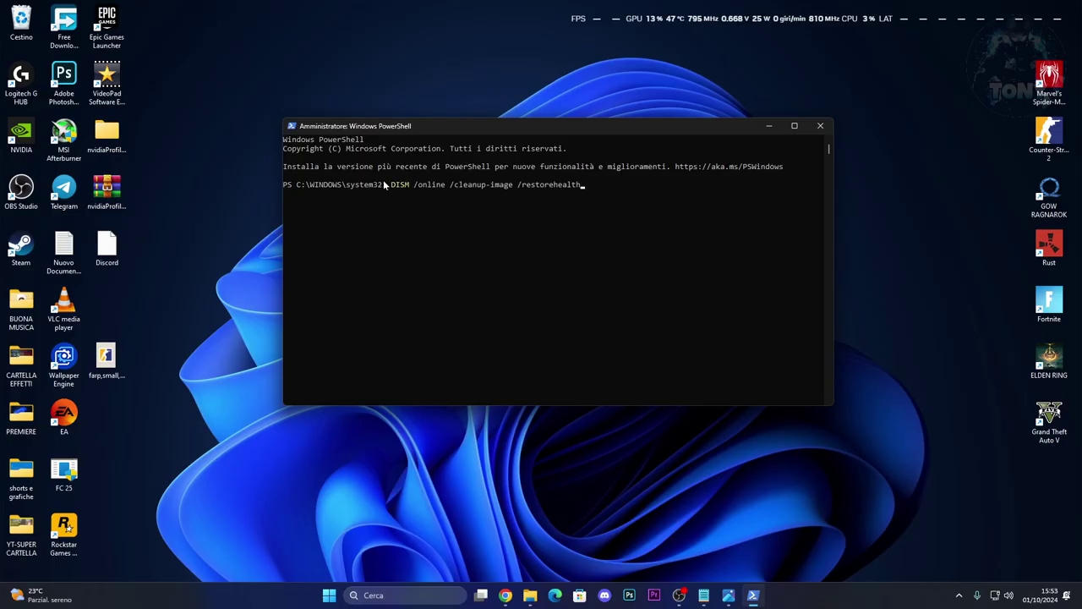
{"action": "key", "text": "Return"}
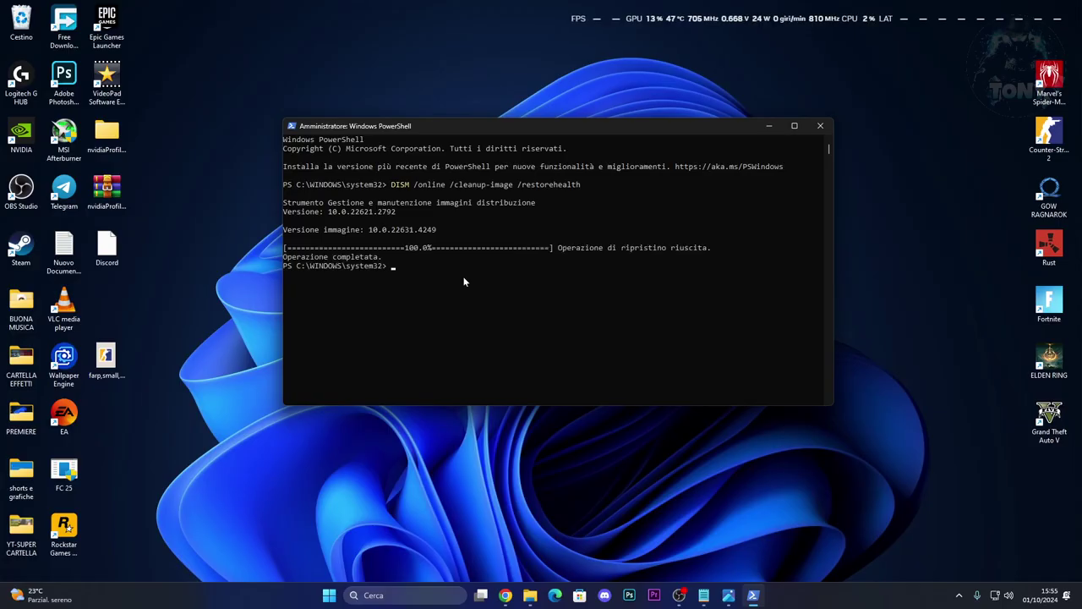
{"action": "type", "text": "t"}
{"action": "key", "text": "Return"}
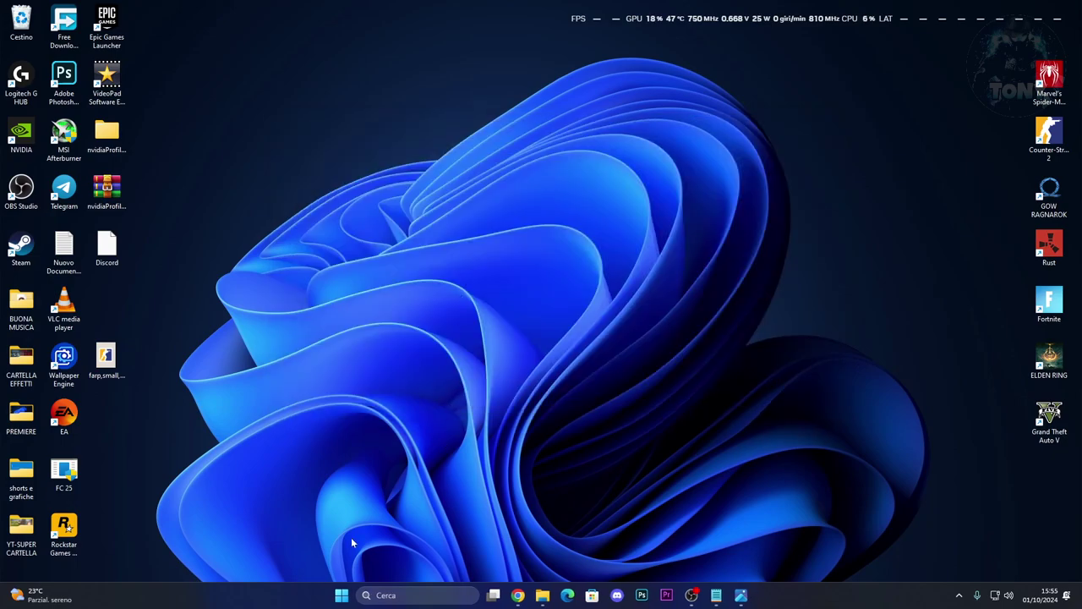
- Open Device Manager and select the NVIDIA GeForce RTX 3070 under Schede video
{"action": "right_click", "coordinate": [342, 594]}
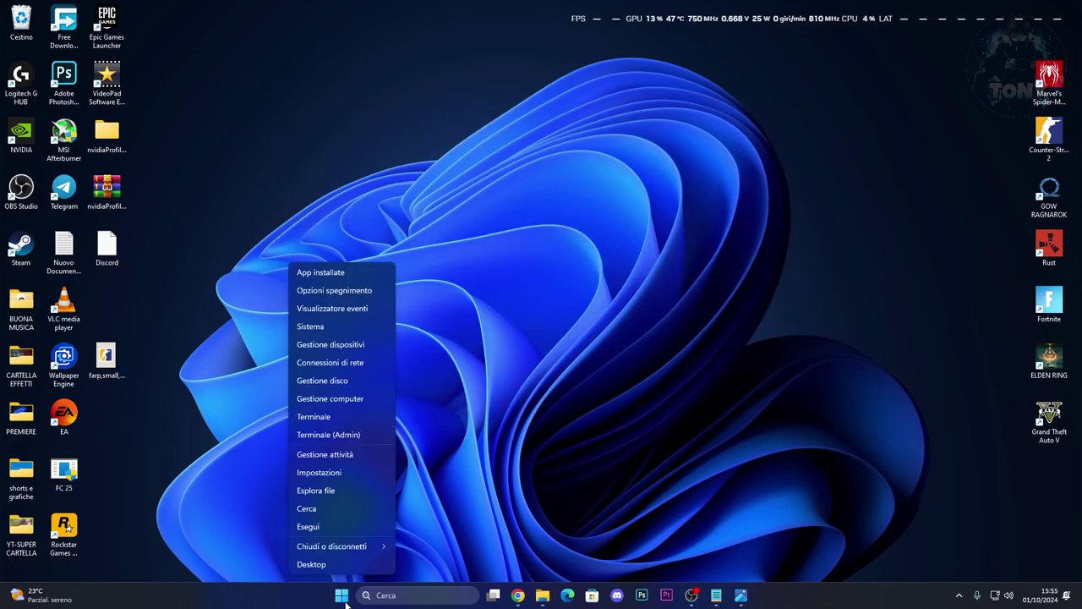
{"action": "left_click", "coordinate": [312, 345]}
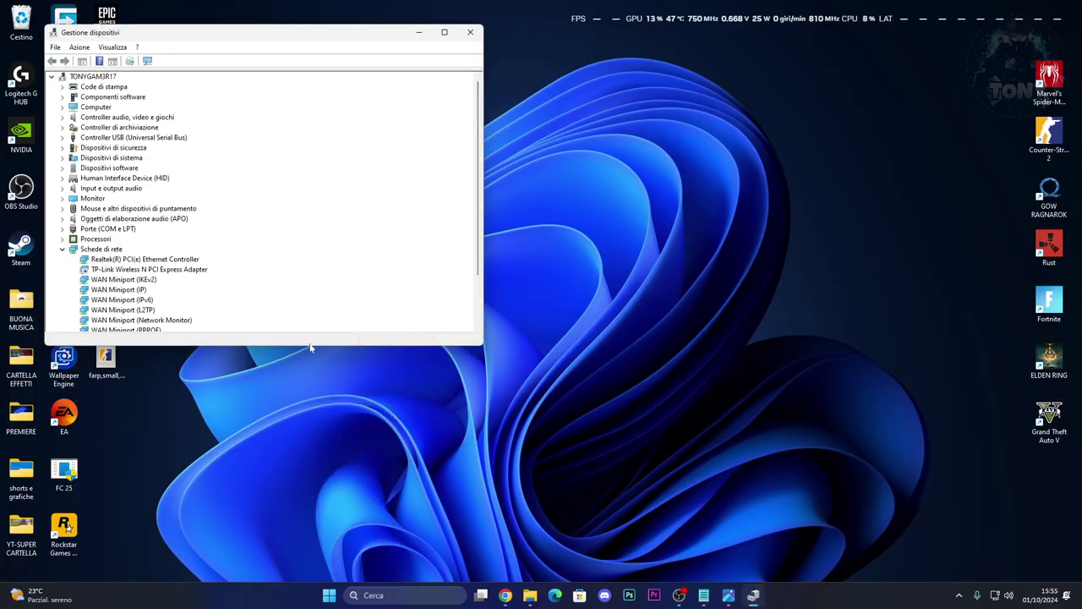
{"action": "scroll", "coordinate": [201, 262], "scroll_direction": "down", "scroll_amount": 2}
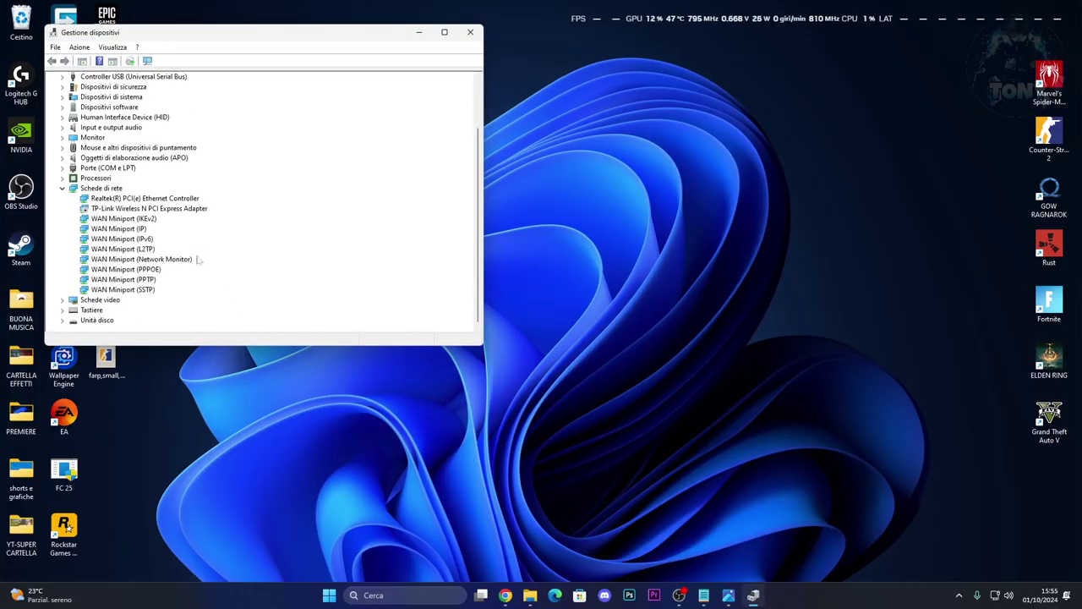
{"action": "left_click", "coordinate": [100, 300]}
{"action": "double_click", "coordinate": [70, 302]}
{"action": "left_click", "coordinate": [88, 310]}
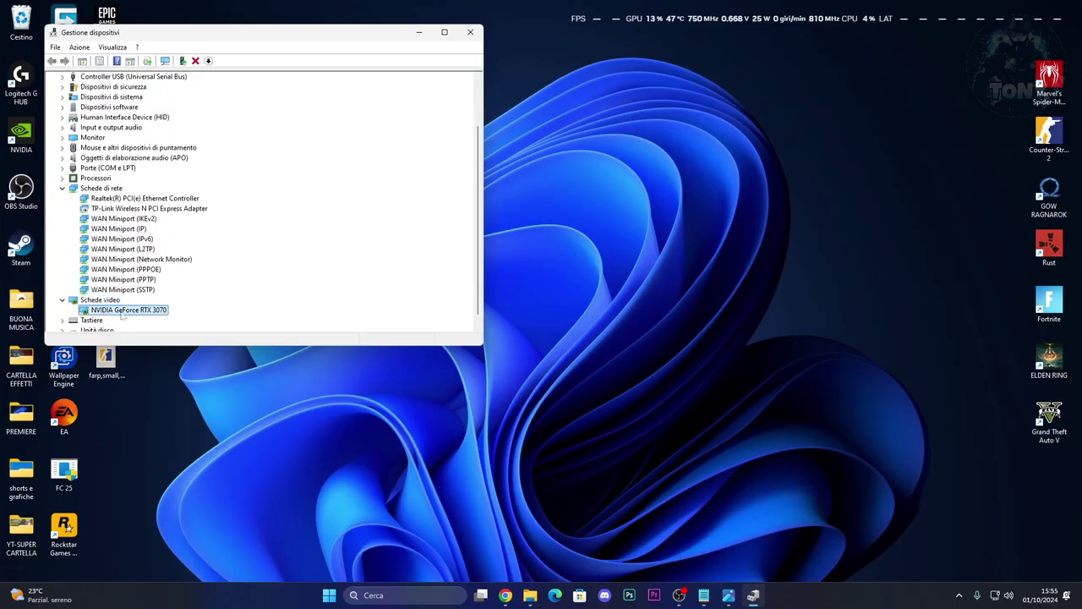
- Start updating the RTX 3070 driver from the computer's driver list, select version 32.0.15.6109, and close the wizard without installing
{"action": "right_click", "coordinate": [133, 313]}
{"action": "left_click", "coordinate": [168, 320]}
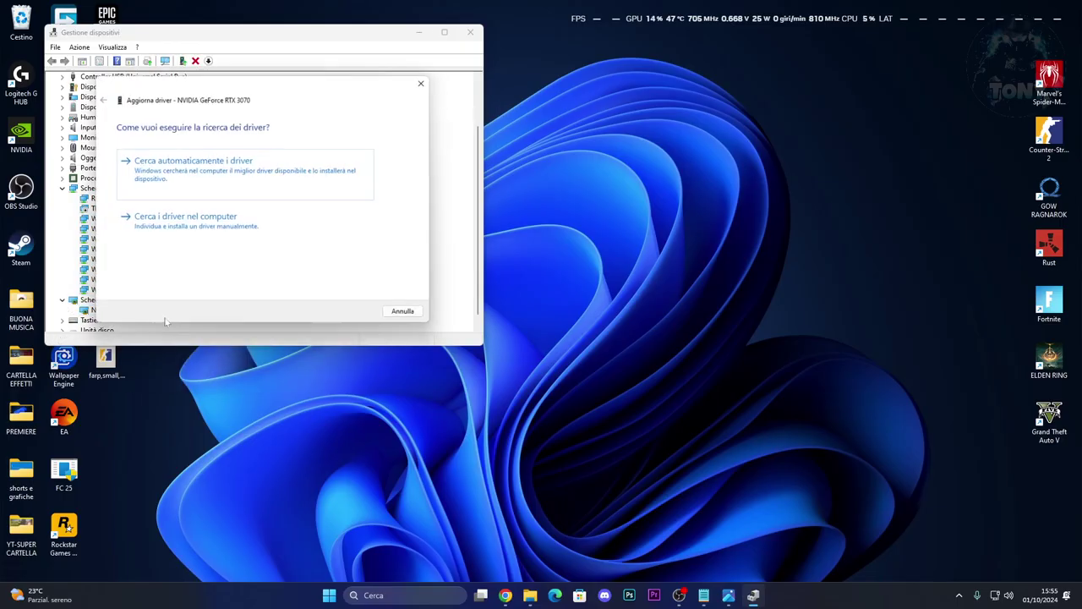
{"action": "left_click", "coordinate": [194, 223]}
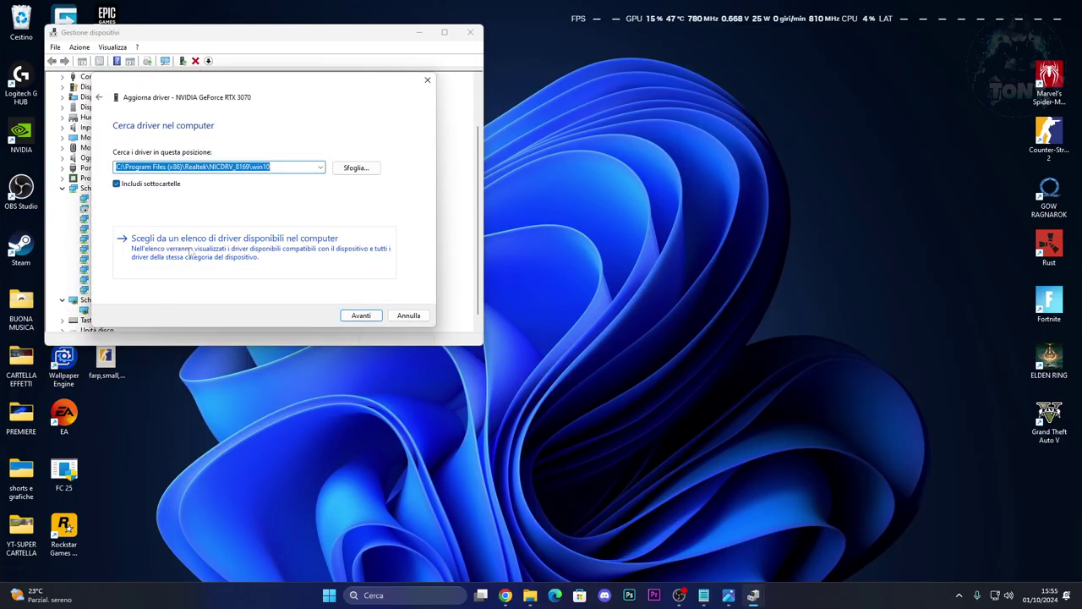
{"action": "left_click", "coordinate": [190, 252]}
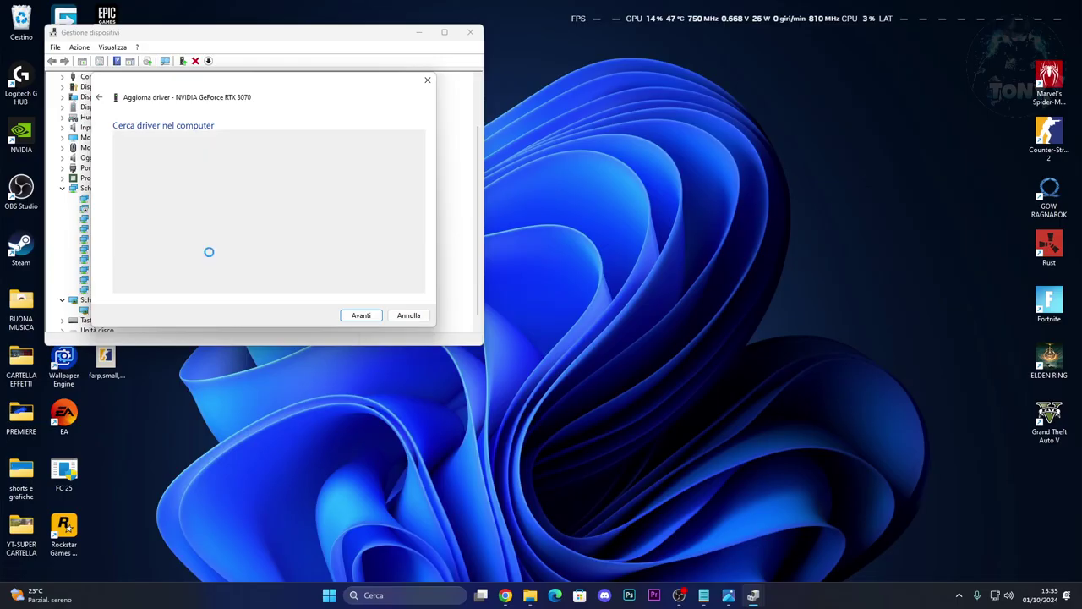
{"action": "left_click", "coordinate": [204, 230]}
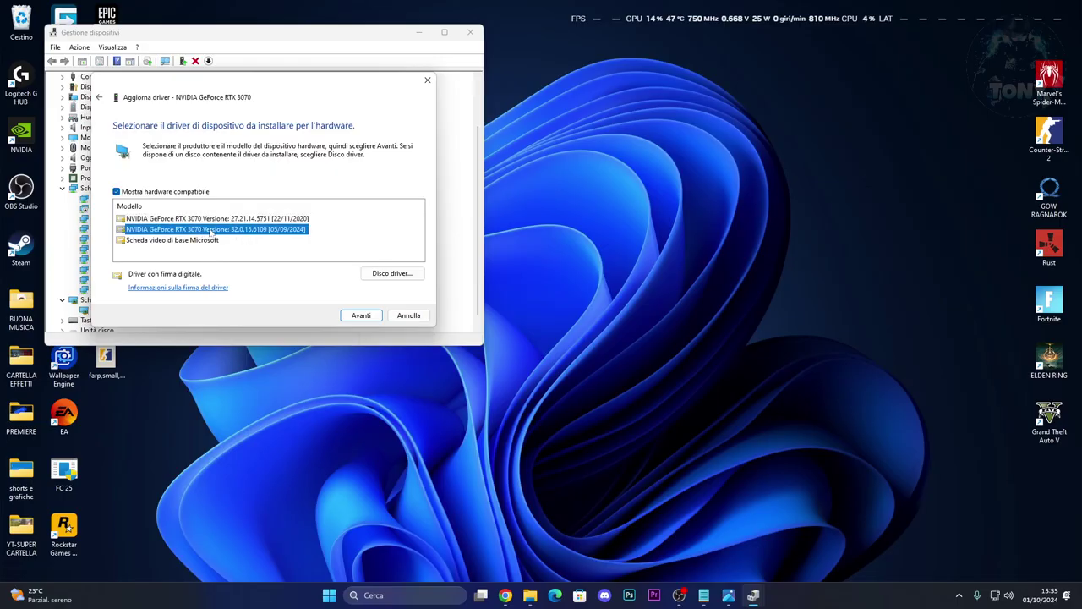
{"action": "left_click", "coordinate": [427, 80]}
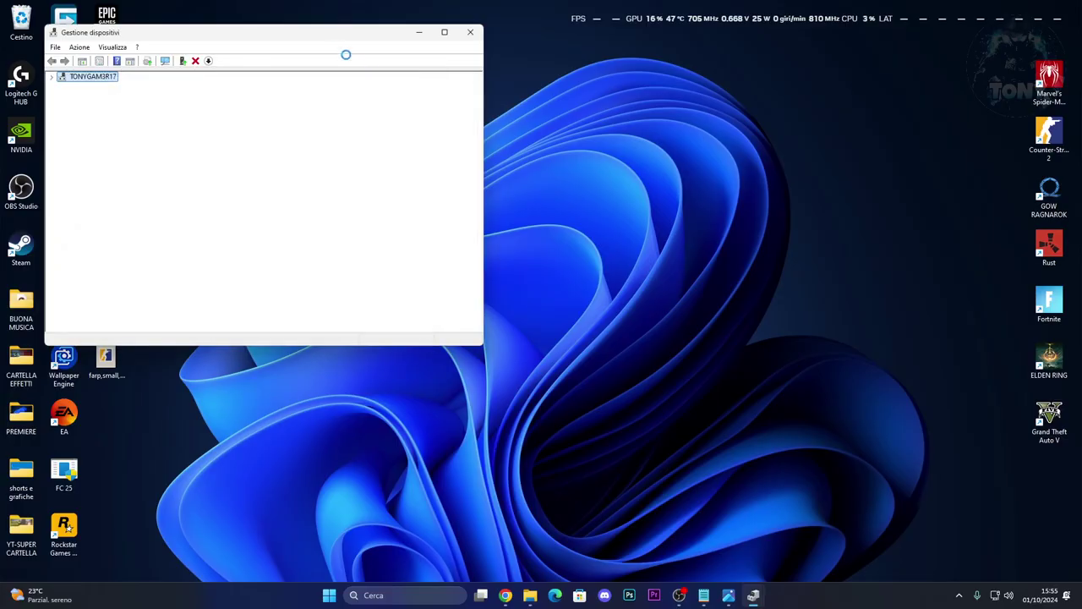
- Scan for hardware changes in Device Manager from the WAN Miniport (IP) network adapter
{"action": "left_click_drag", "start_coordinate": [287, 36], "coordinate": [464, 60]}
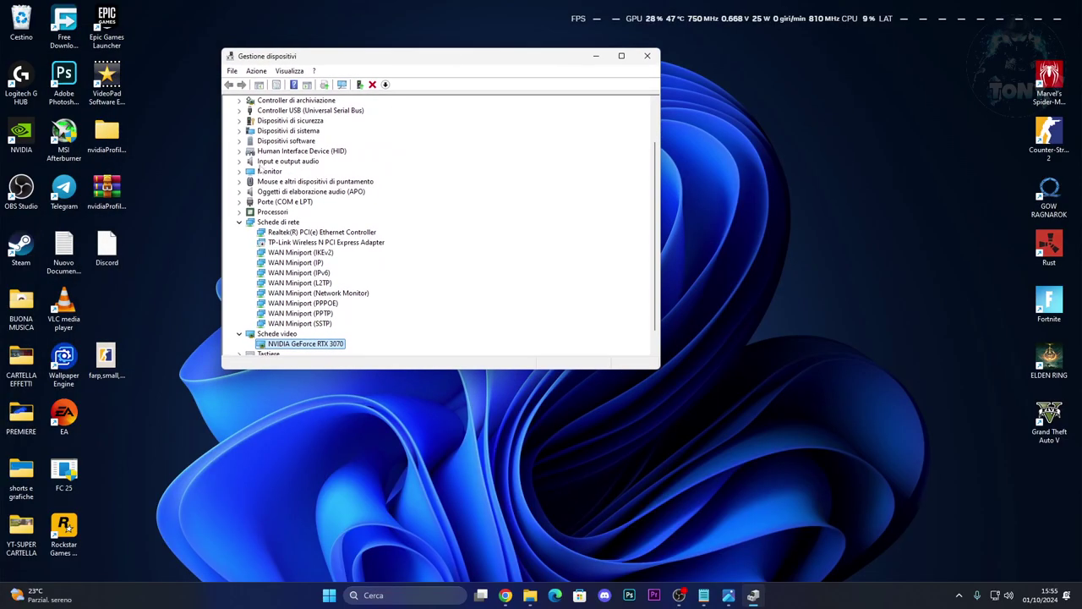
{"action": "scroll", "coordinate": [329, 309], "scroll_direction": "down", "scroll_amount": 1}
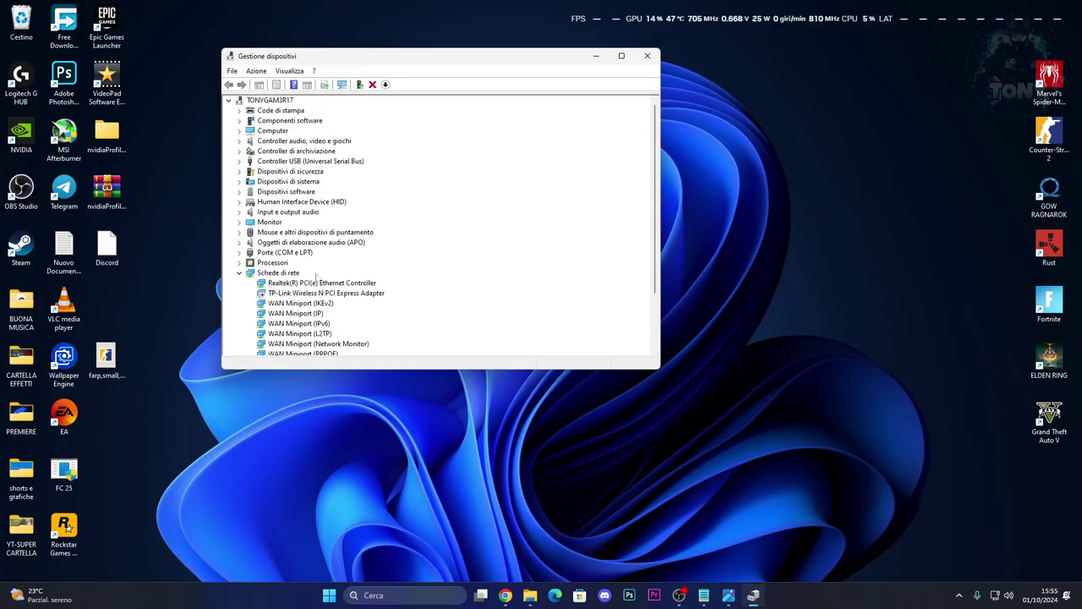
{"action": "scroll", "coordinate": [321, 296], "scroll_direction": "down", "scroll_amount": 3}
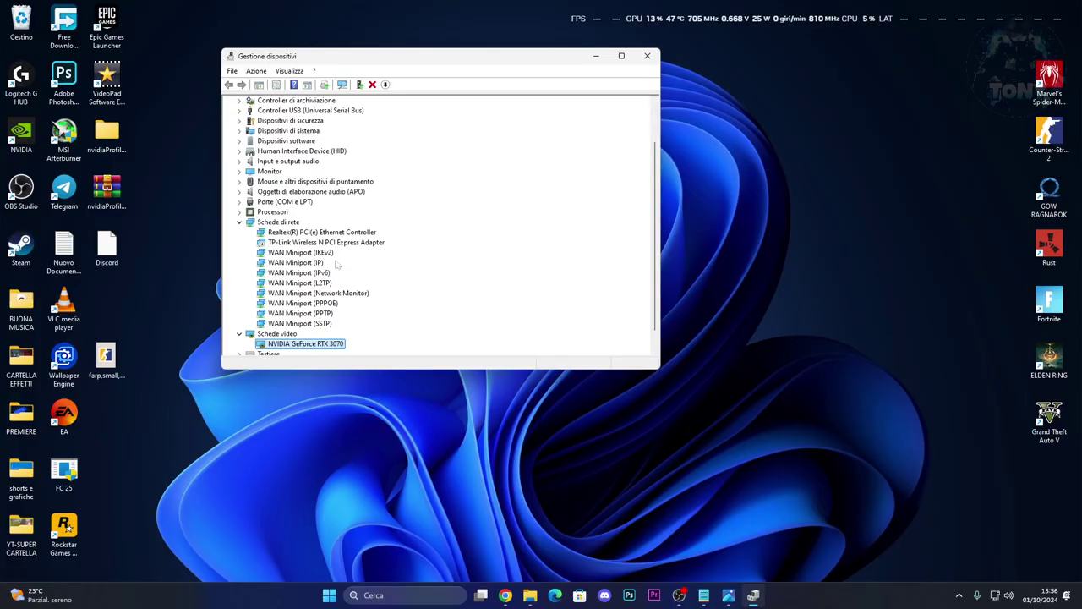
{"action": "left_click_drag", "start_coordinate": [554, 63], "coordinate": [575, 85]}
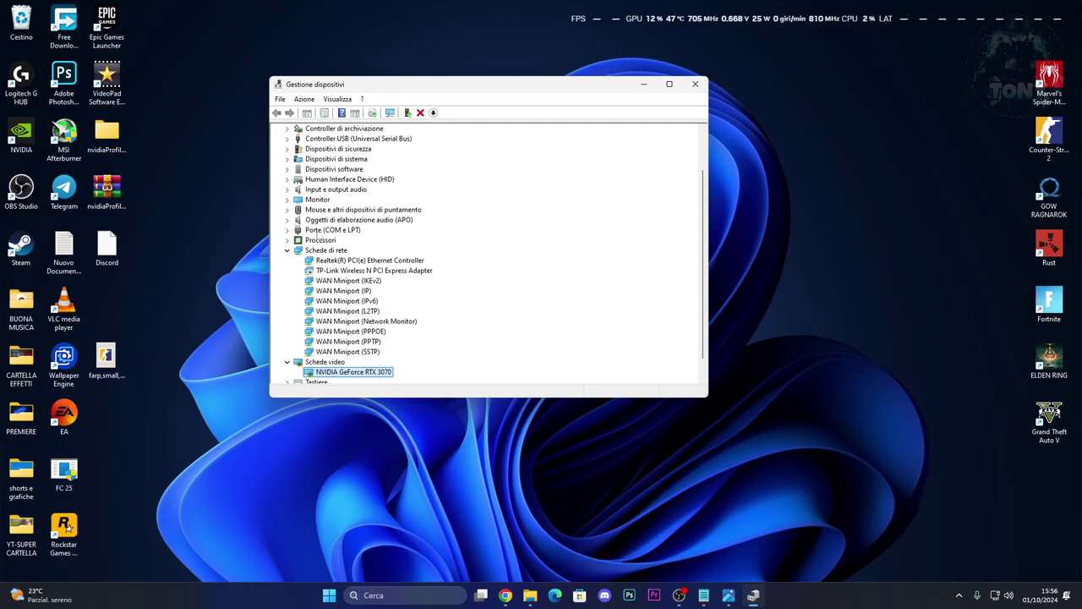
{"action": "right_click", "coordinate": [328, 291]}
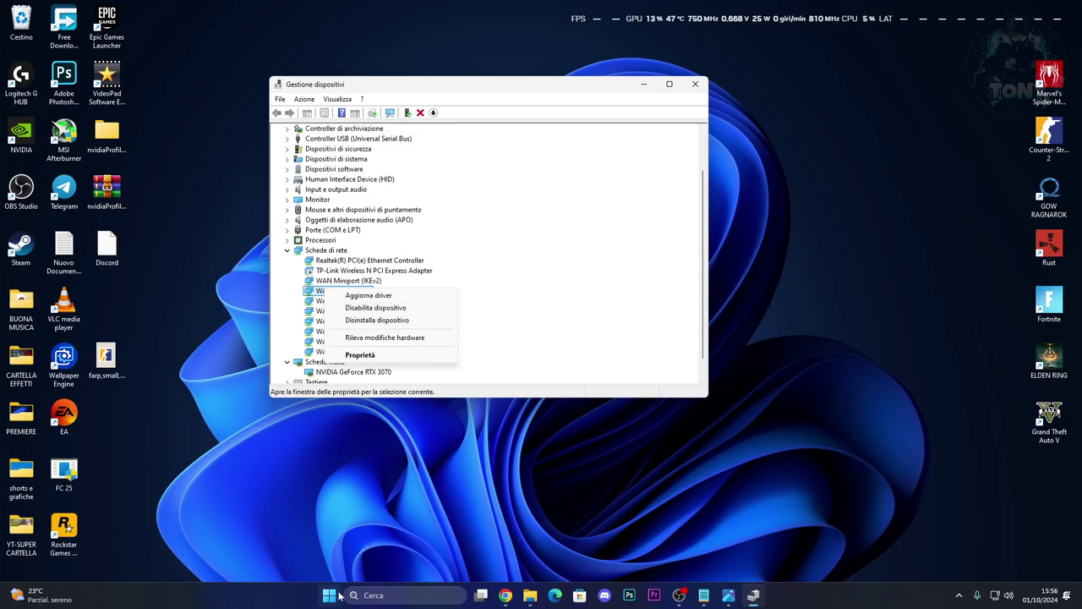
{"action": "left_click", "coordinate": [385, 337]}
- Show the system restart and shutdown options, dismiss them, and close Device Manager
{"action": "key", "text": "super"}
{"action": "left_click", "coordinate": [681, 556]}
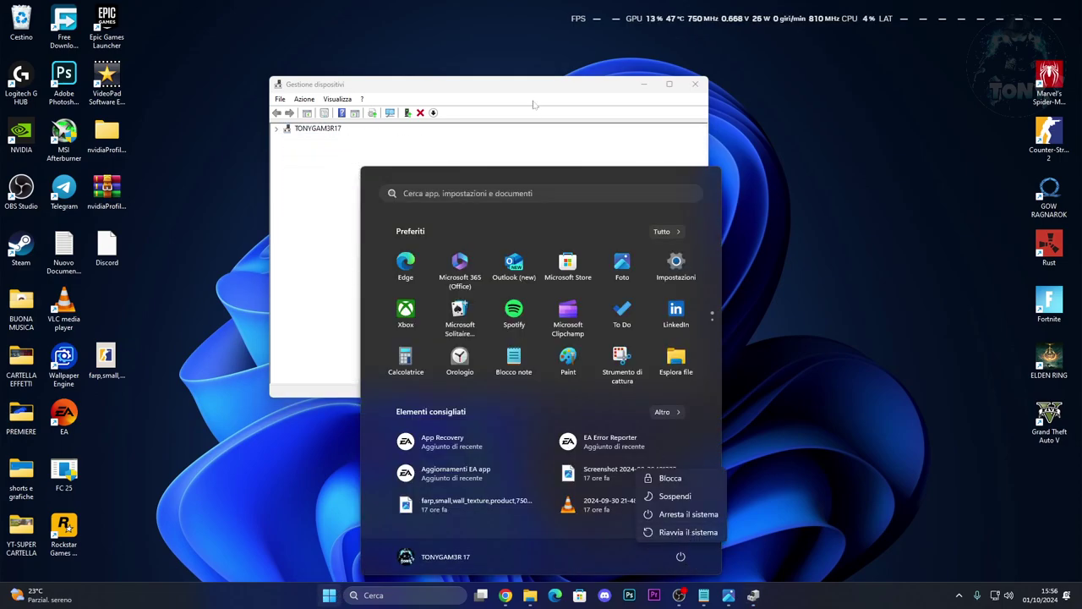
{"action": "left_click", "coordinate": [533, 87]}
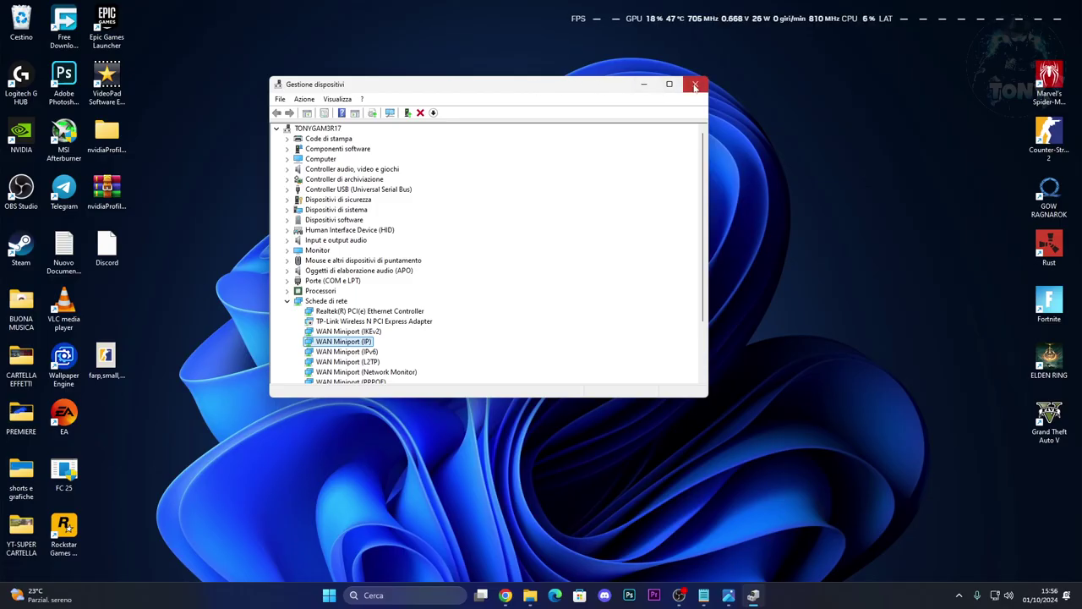
{"action": "left_click", "coordinate": [695, 84]}
- Find the Command Prompt with a search for cmd and run it as administrator
{"action": "left_click", "coordinate": [415, 602]}
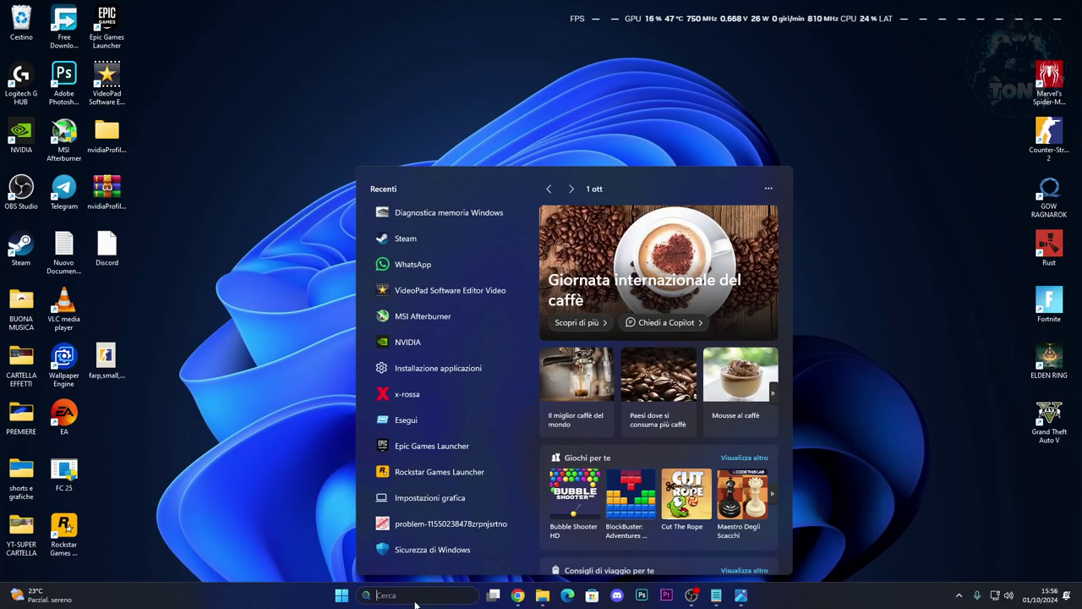
{"action": "type", "text": "cmd"}
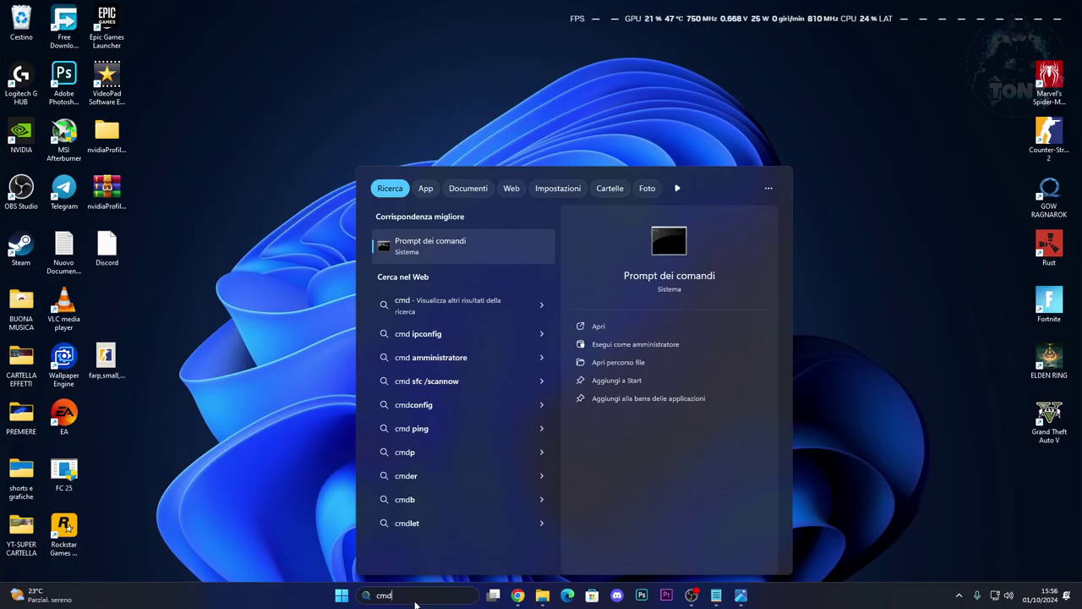
{"action": "right_click", "coordinate": [448, 250]}
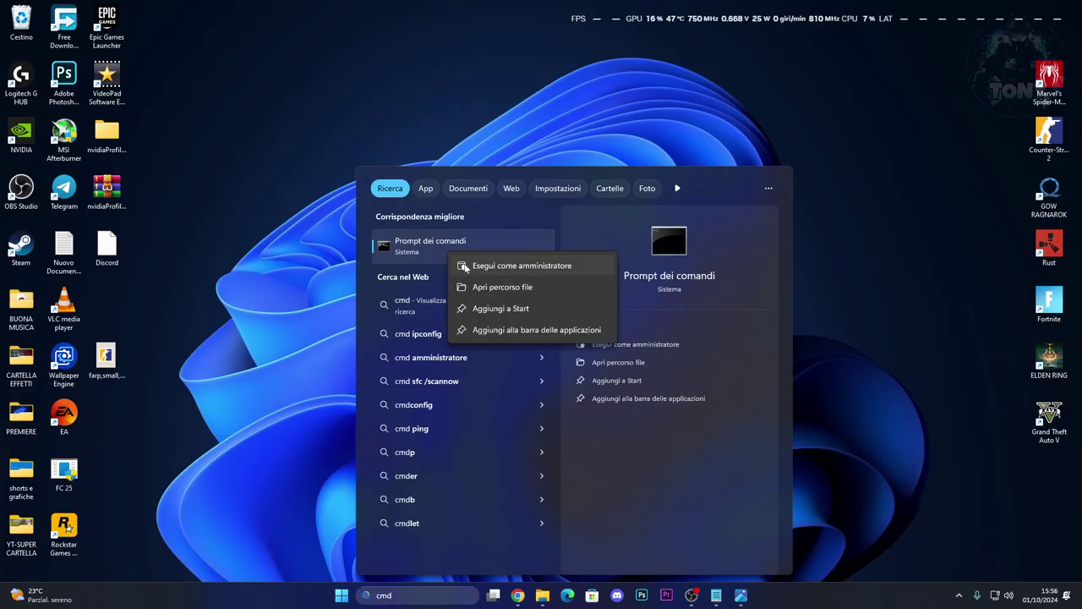
{"action": "left_click", "coordinate": [464, 267]}
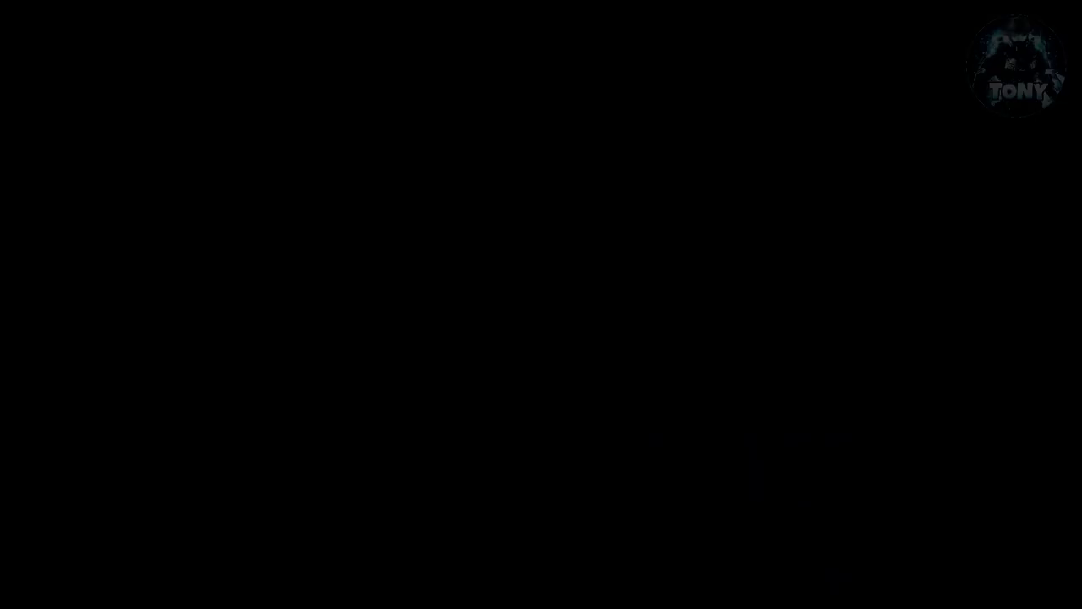
- Run a system file check with sfc /scannow, and exit the Command Prompt once the scan is complete
{"action": "type", "text": "ssfc"}
{"action": "key", "text": "BackSpace"}
{"action": "key", "text": "BackSpace"}
{"action": "key", "text": "BackSpace"}
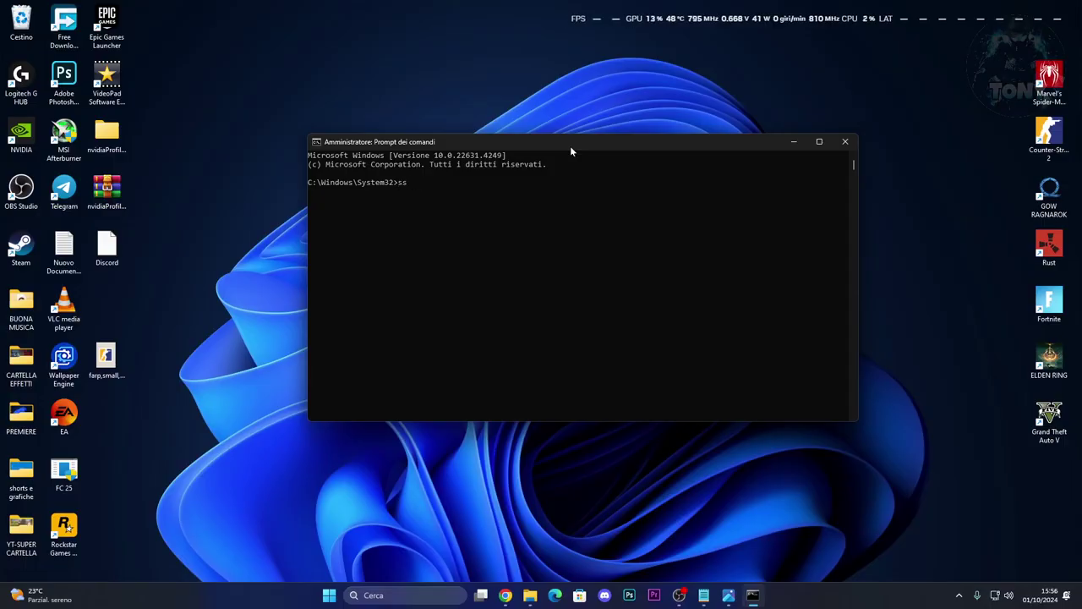
{"action": "type", "text": "fc /scannow"}
{"action": "key", "text": "Return"}
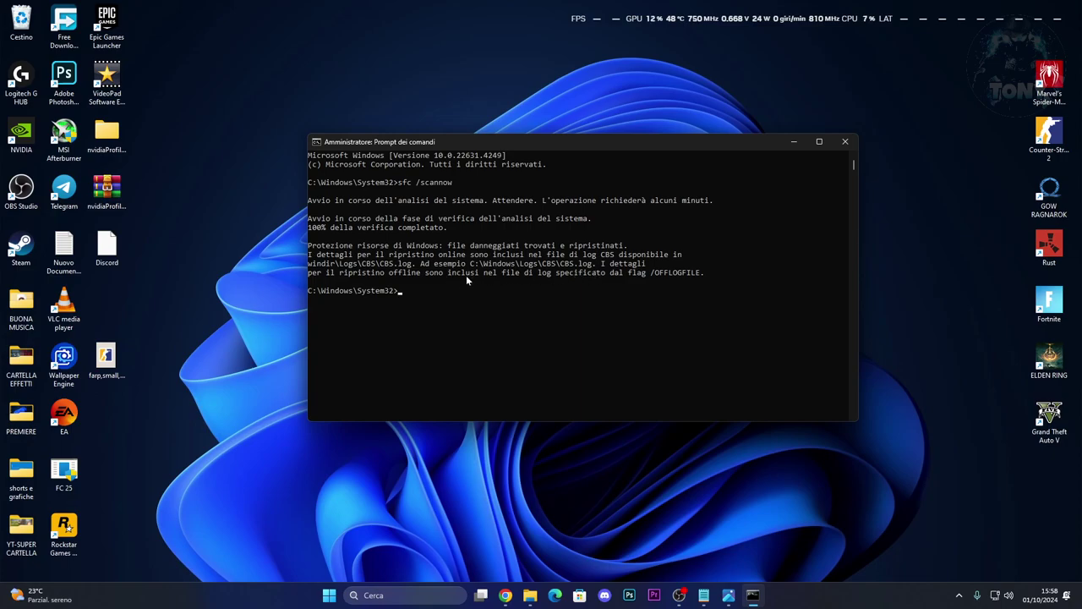
{"action": "left_click_drag", "start_coordinate": [666, 148], "coordinate": [615, 146]}
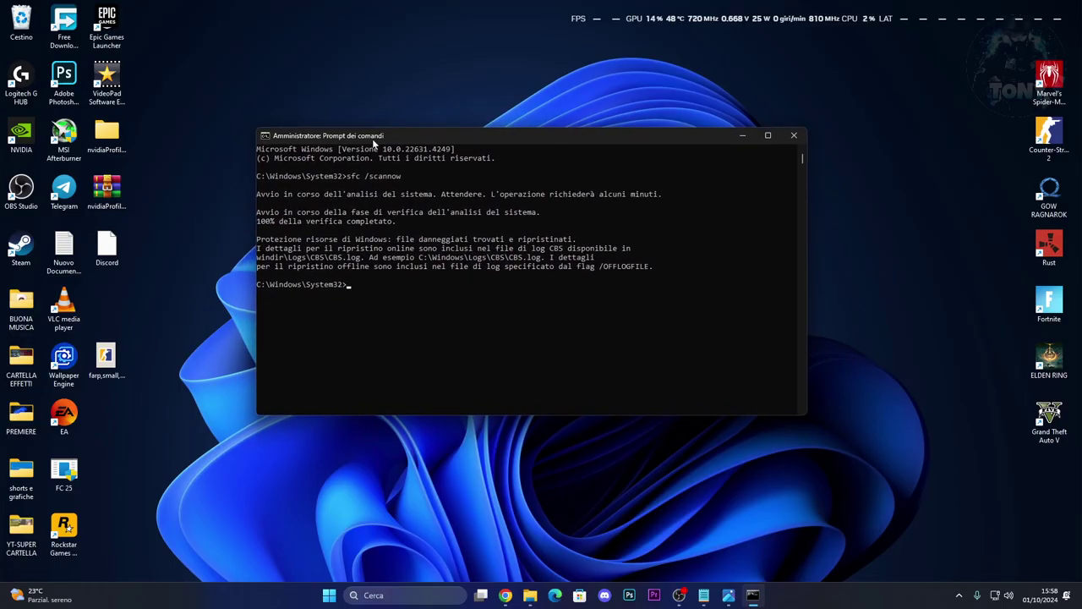
{"action": "type", "text": "exit"}
{"action": "key", "text": "Return"}
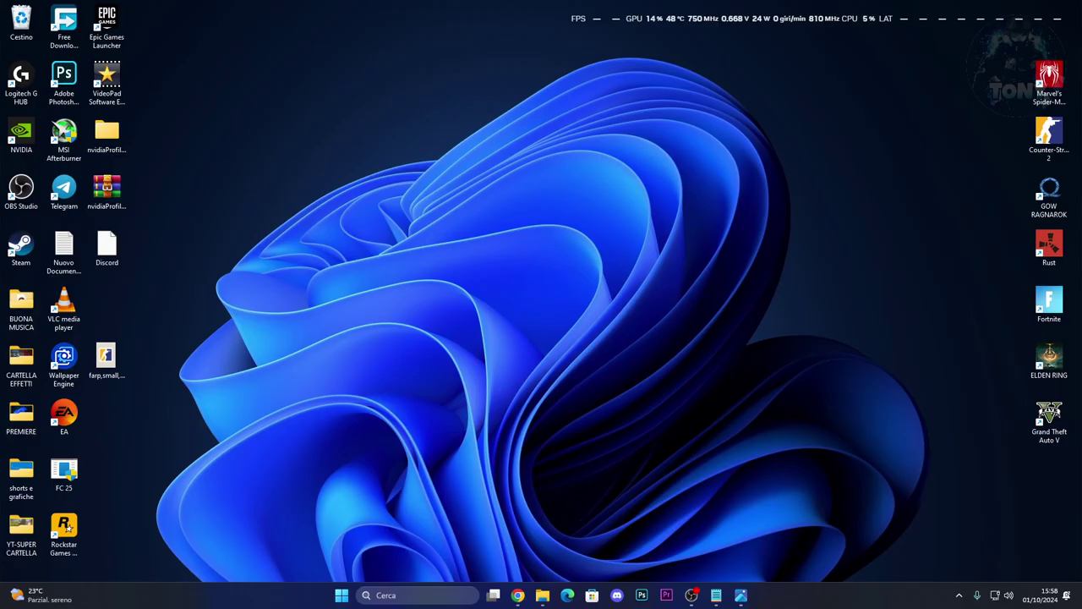
- Open File Explorer and show the computer's drives under Questo PC
{"action": "left_click", "coordinate": [542, 596]}
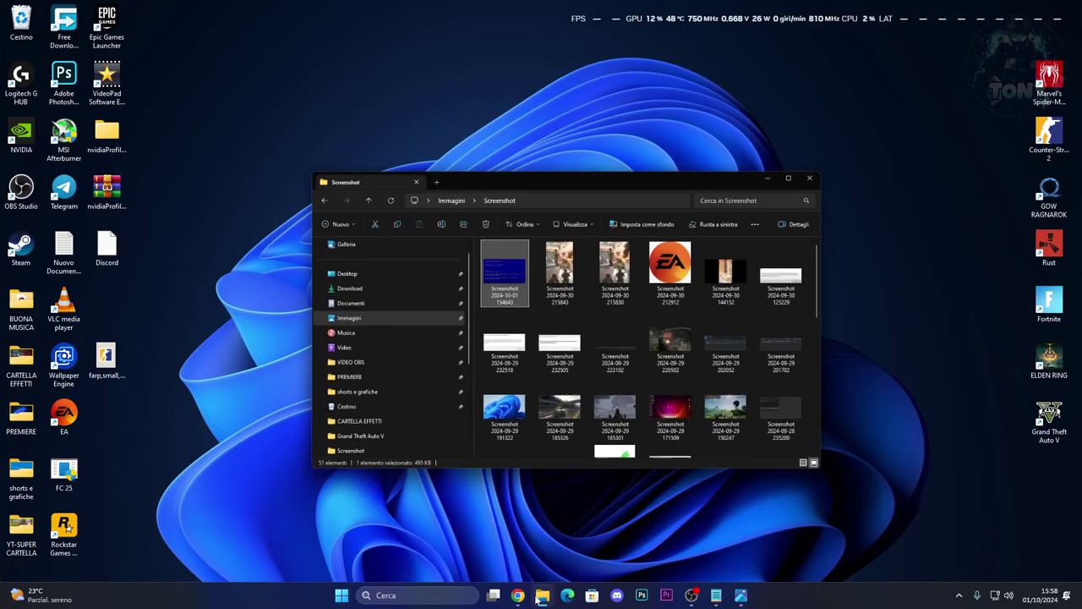
{"action": "scroll", "coordinate": [324, 314], "scroll_direction": "down", "scroll_amount": 3}
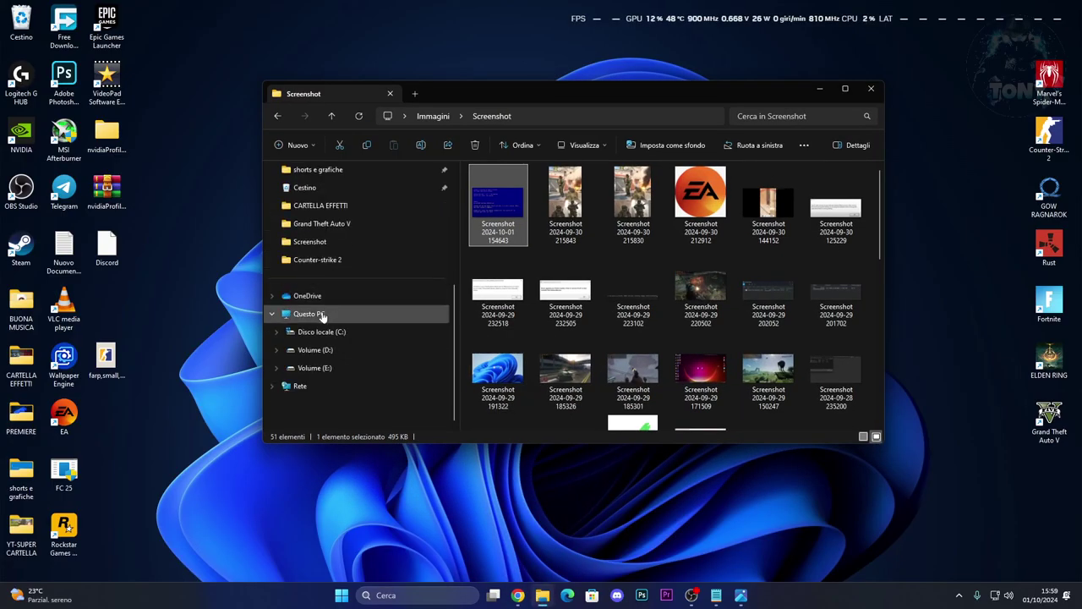
{"action": "left_click", "coordinate": [321, 331]}
{"action": "left_click", "coordinate": [311, 314]}
{"action": "left_click_drag", "start_coordinate": [582, 96], "coordinate": [529, 195]}
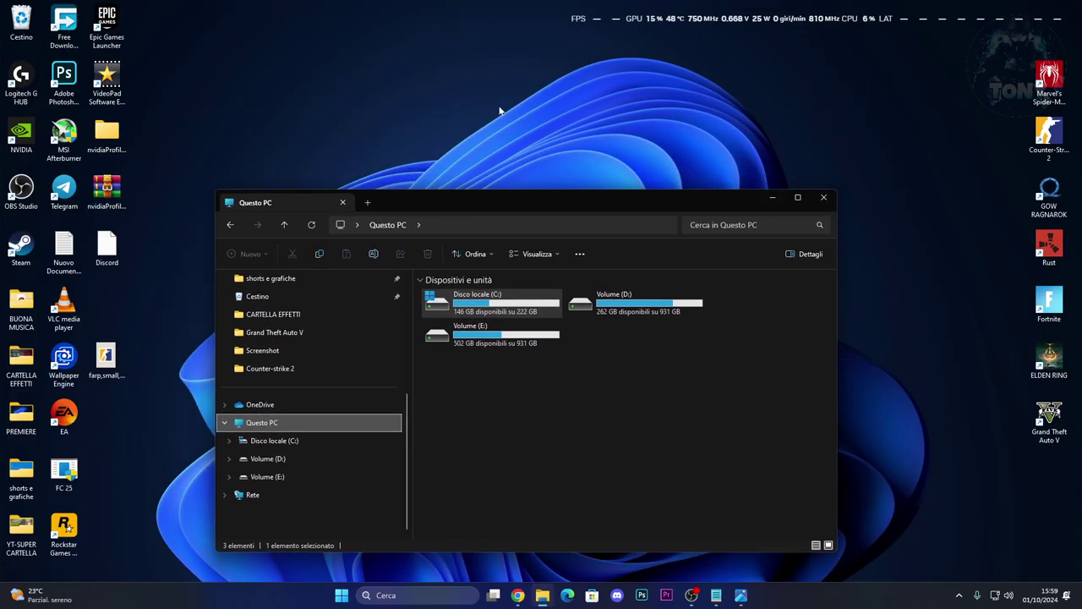
- Open the properties of Disco locale (C:) and show its Strumenti maintenance options
{"action": "left_click", "coordinate": [423, 305]}
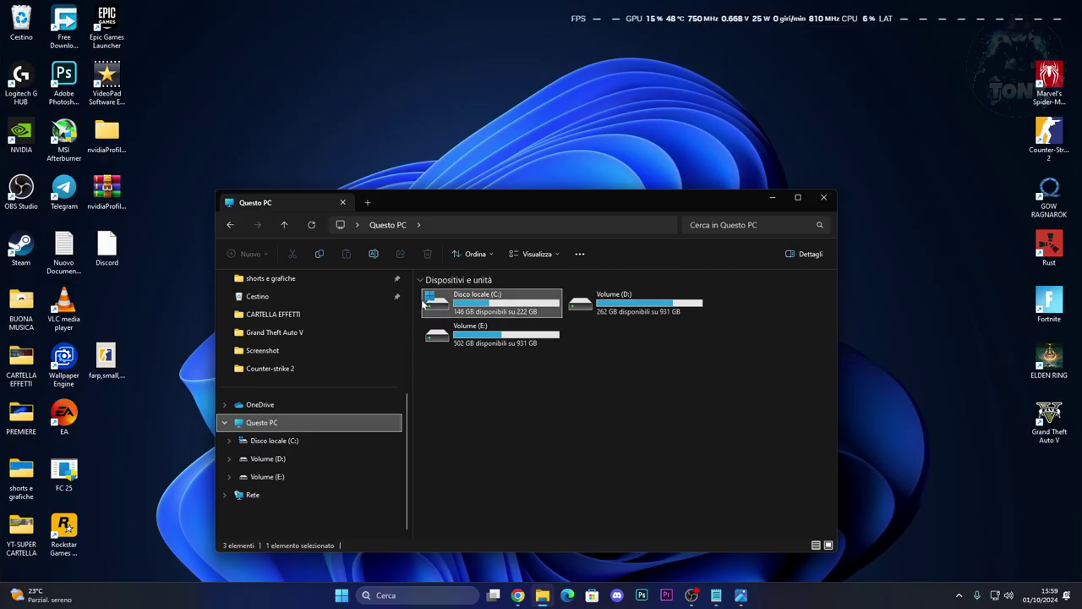
{"action": "right_click", "coordinate": [476, 308]}
{"action": "left_click", "coordinate": [526, 498]}
{"action": "left_click", "coordinate": [526, 498]}
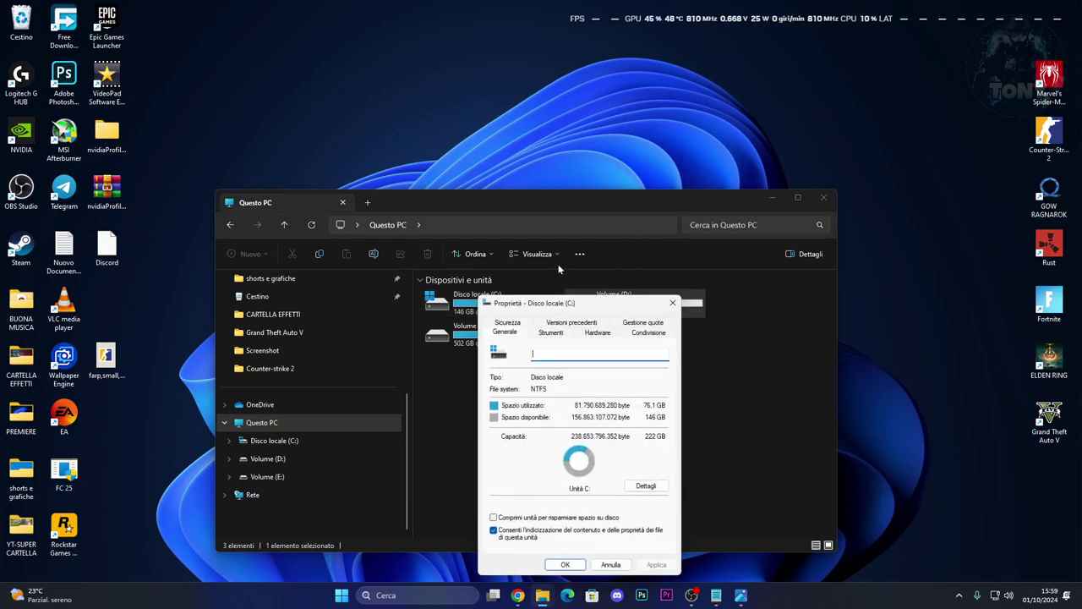
{"action": "left_click", "coordinate": [553, 332]}
{"action": "left_click_drag", "start_coordinate": [541, 303], "coordinate": [472, 257]}
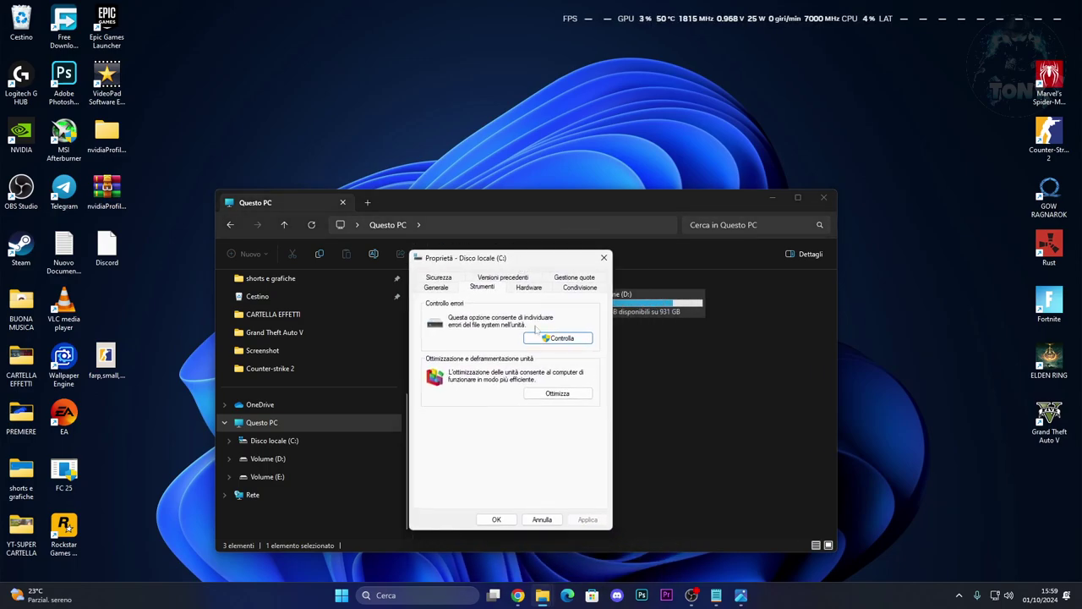
- Scan drive C: for file system errors and close the error-checking results
{"action": "left_click", "coordinate": [566, 340]}
{"action": "left_click", "coordinate": [522, 296]}
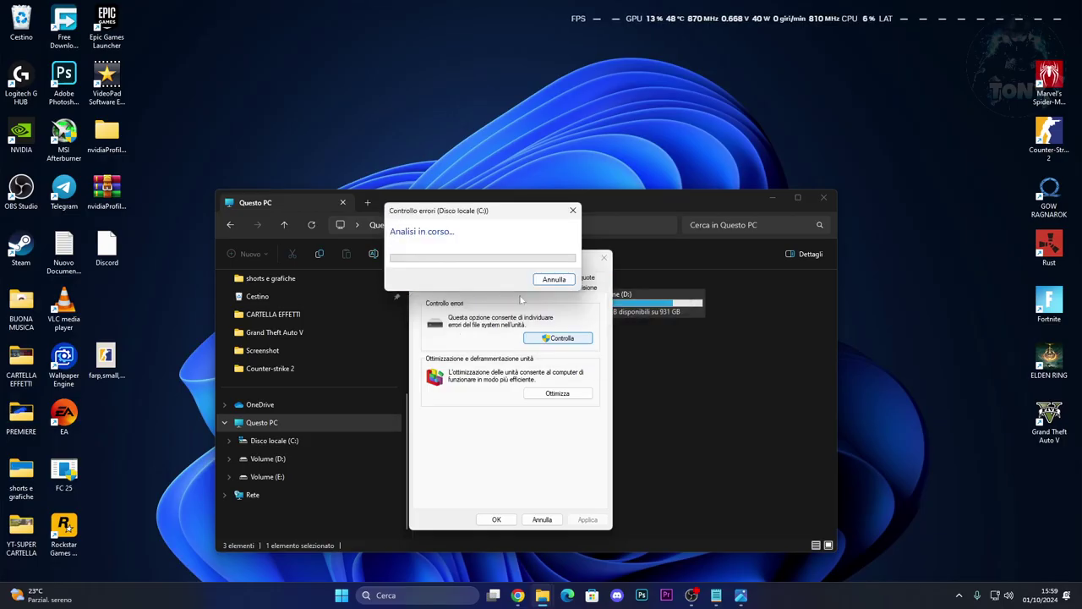
{"action": "left_click_drag", "start_coordinate": [483, 216], "coordinate": [357, 332]}
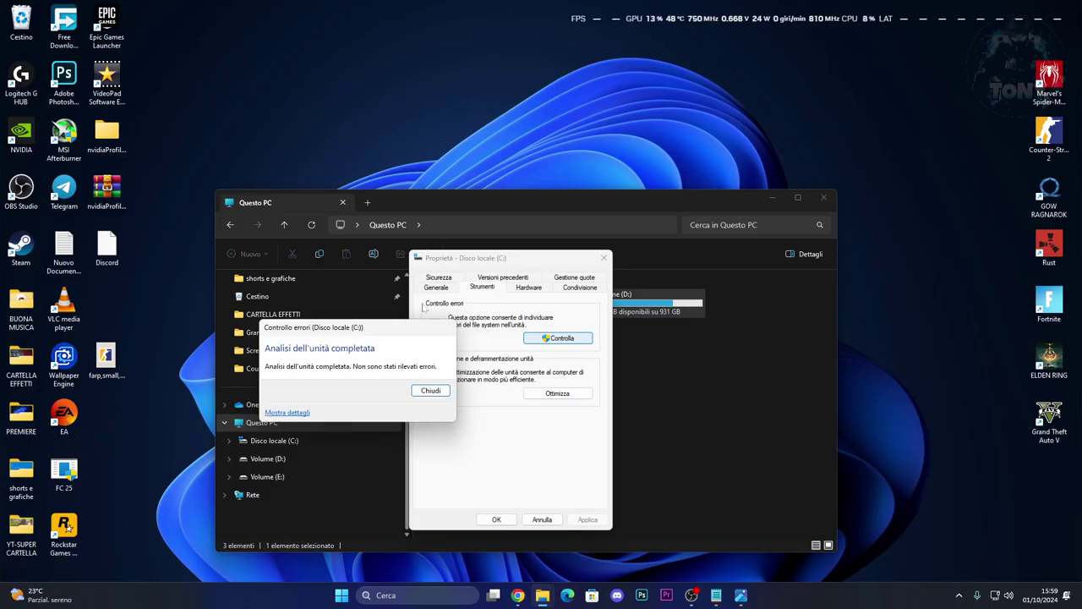
{"action": "left_click", "coordinate": [430, 391]}
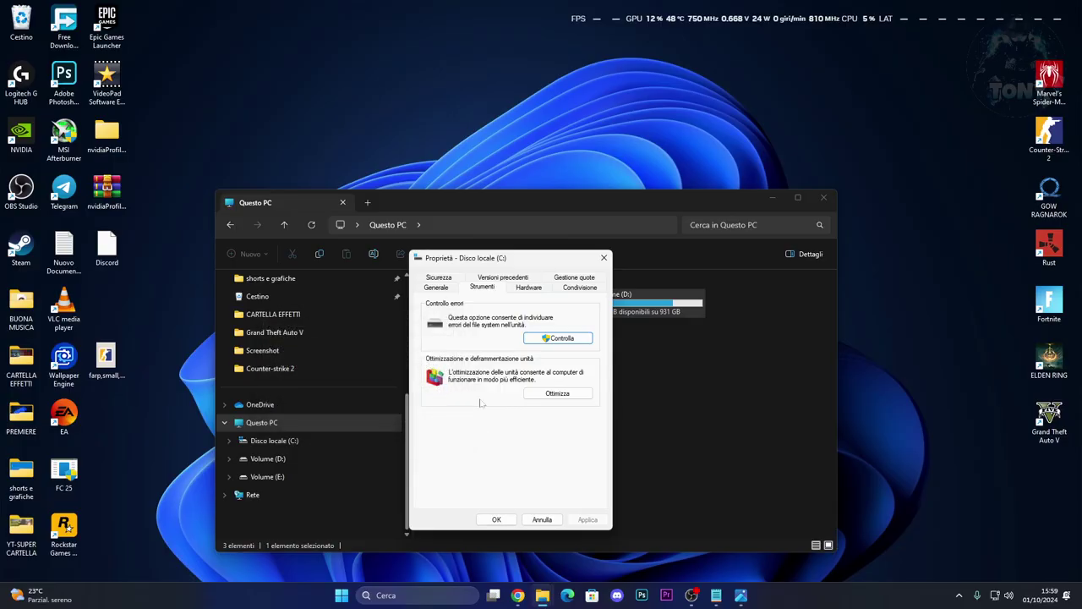
- Optimize drive C: with Ottimizza unità, and close the drive properties and File Explorer
{"action": "left_click", "coordinate": [553, 394]}
{"action": "left_click", "coordinate": [700, 333]}
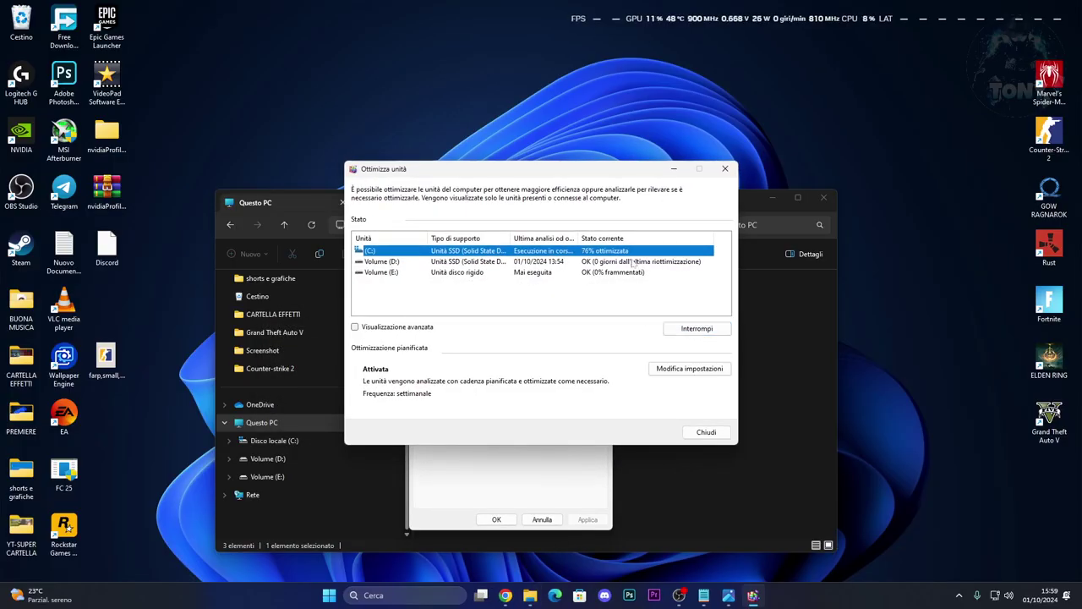
{"action": "left_click", "coordinate": [707, 431]}
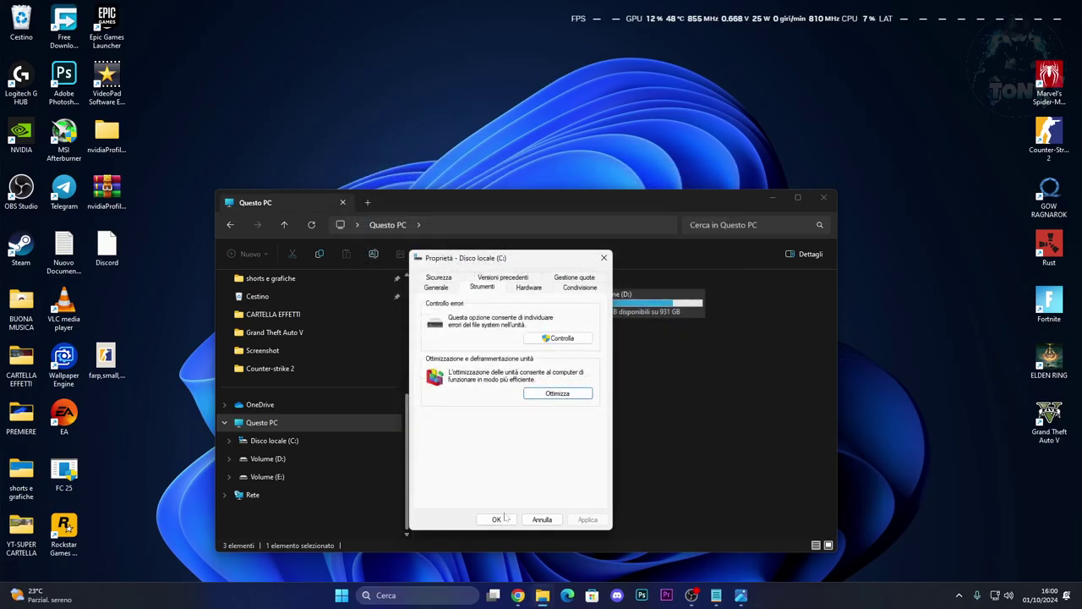
{"action": "left_click", "coordinate": [499, 519]}
{"action": "left_click", "coordinate": [822, 203]}
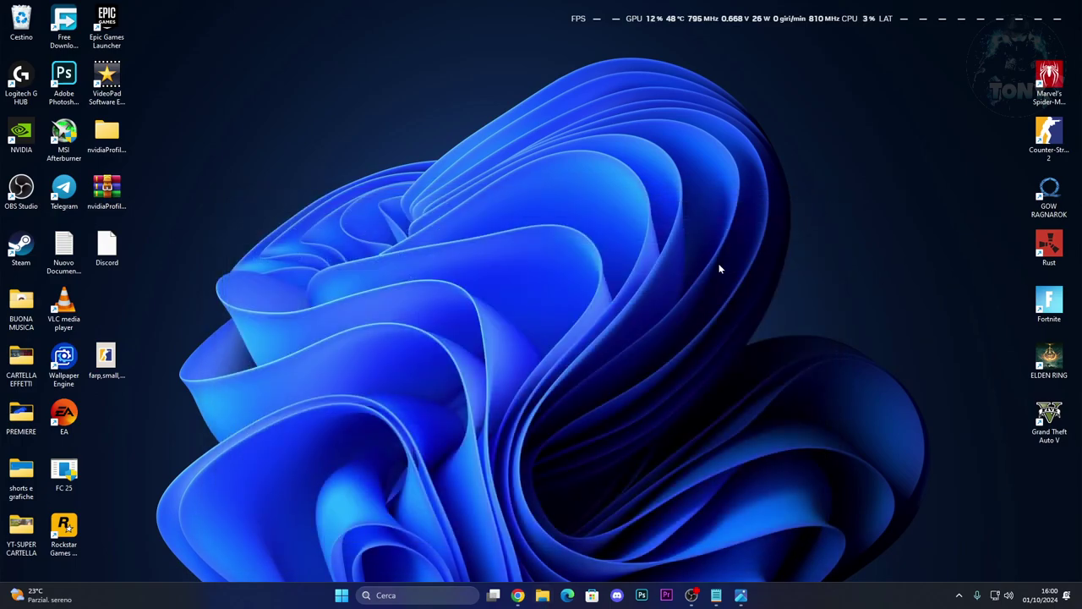
- Show the Riavvia il sistema restart option among the power choices and dismiss it without restarting
{"action": "left_click", "coordinate": [342, 595]}
{"action": "left_click", "coordinate": [680, 559]}
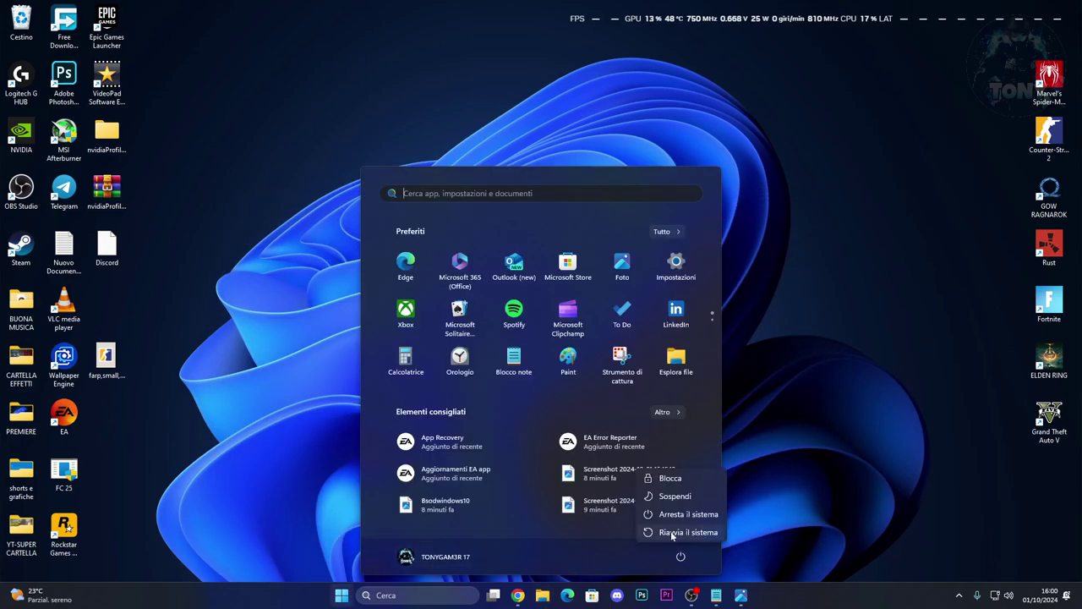
{"action": "left_click", "coordinate": [784, 433]}
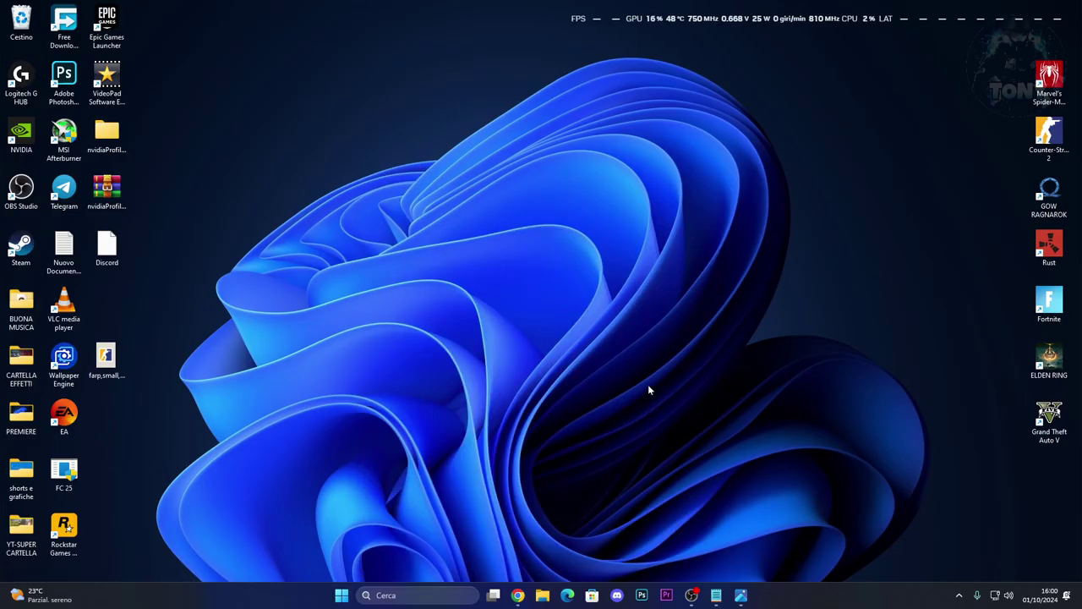